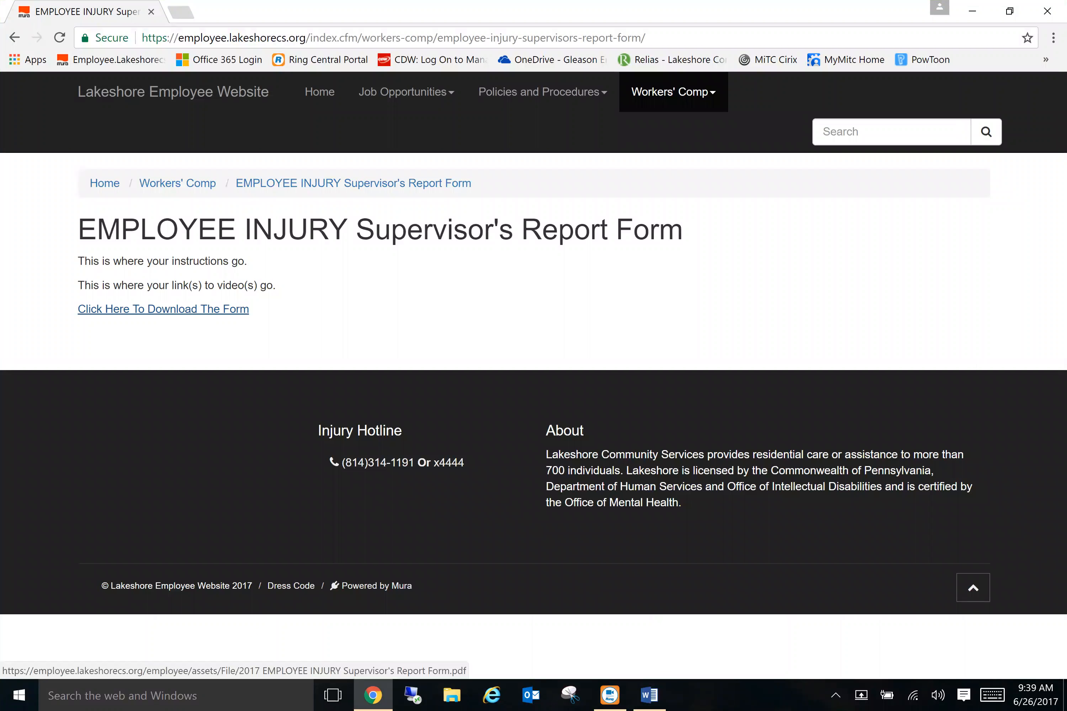
Step: Download the Supervisor's Report injury form and open it blank in Acrobat Reader
{"action": "left_click", "coordinate": [162, 310]}
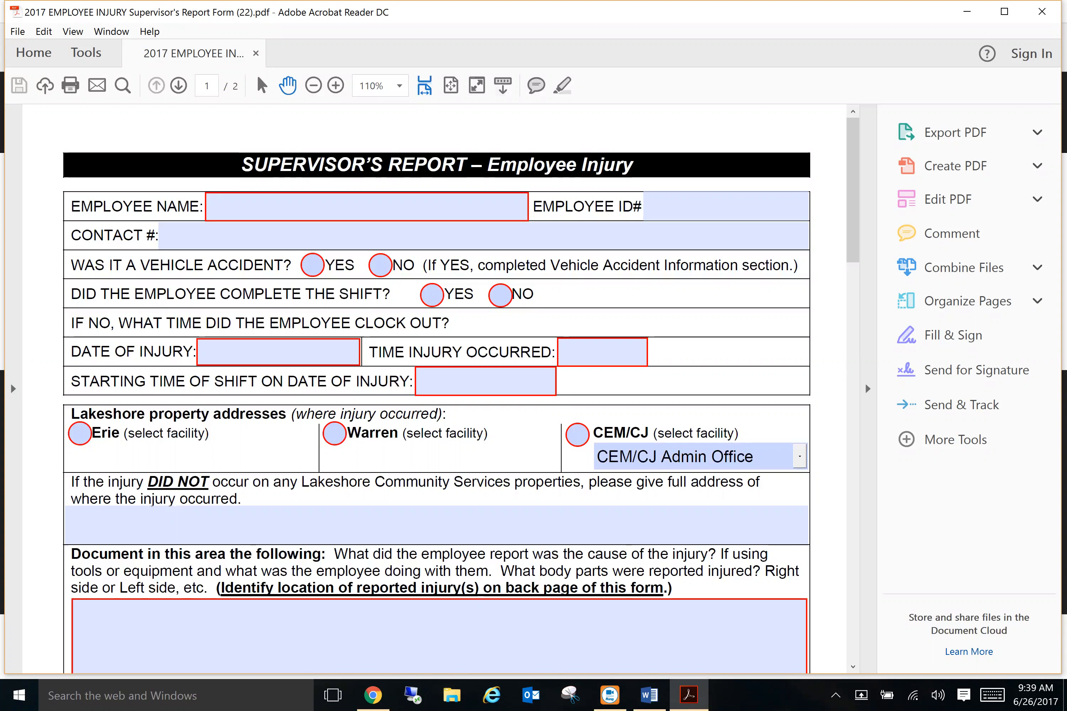
{"action": "left_click", "coordinate": [270, 207]}
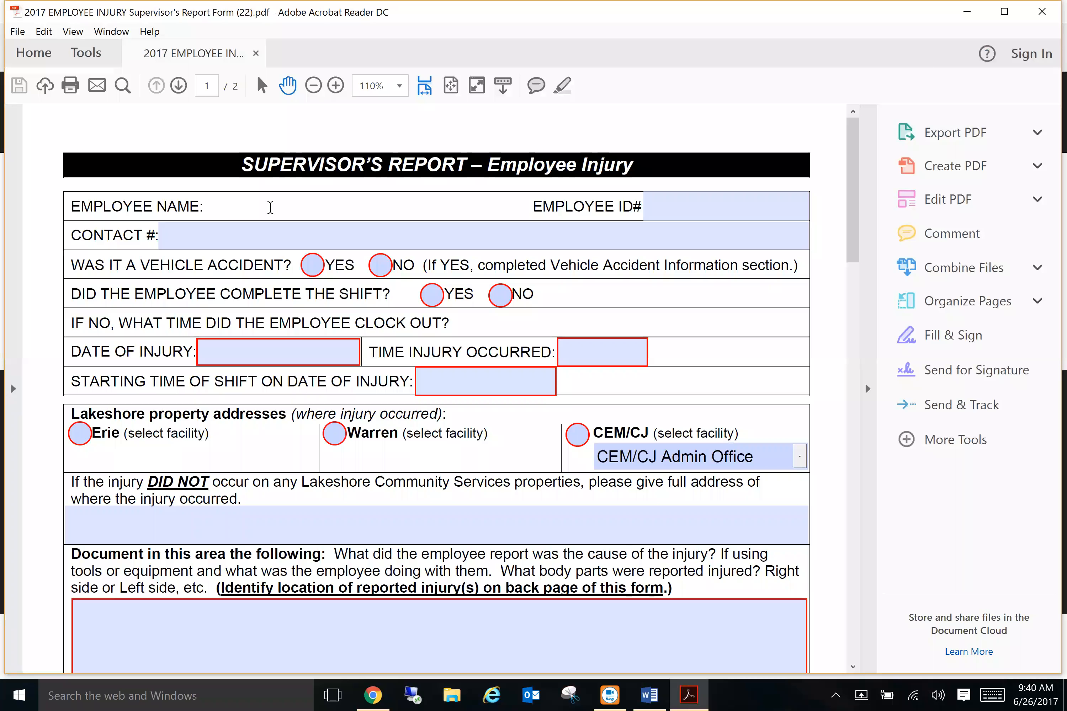
Step: Enter the employee's name, employee ID and contact number, and answer YES to vehicle accident
{"action": "type", "text": "John Smith"}
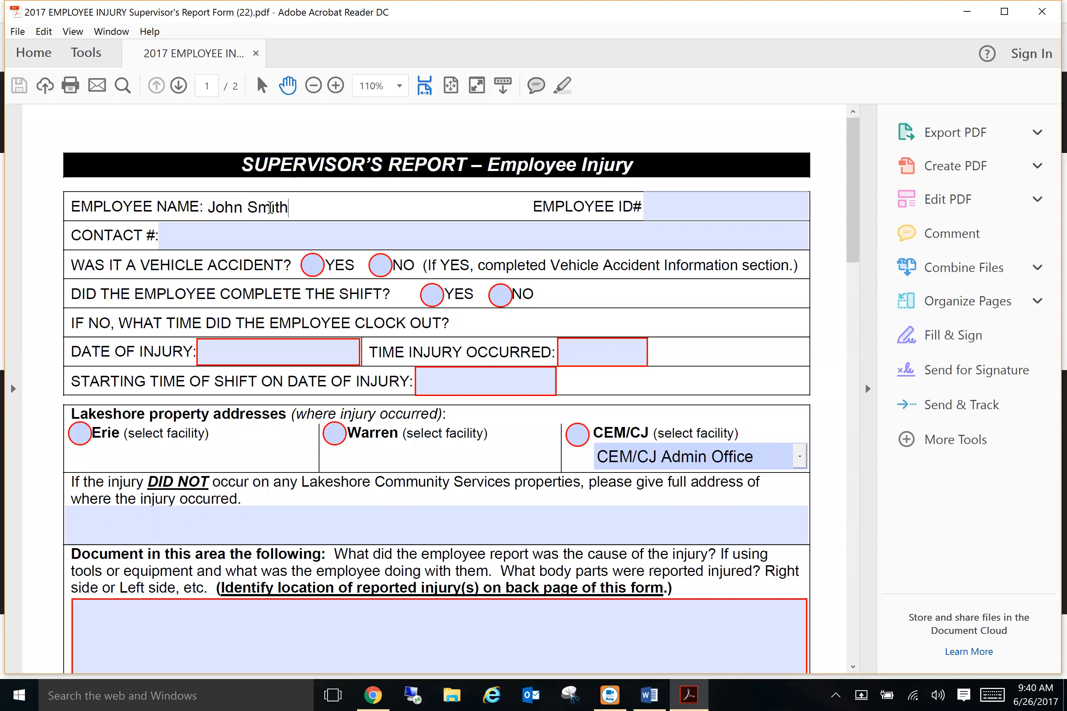
{"action": "key", "text": "Tab"}
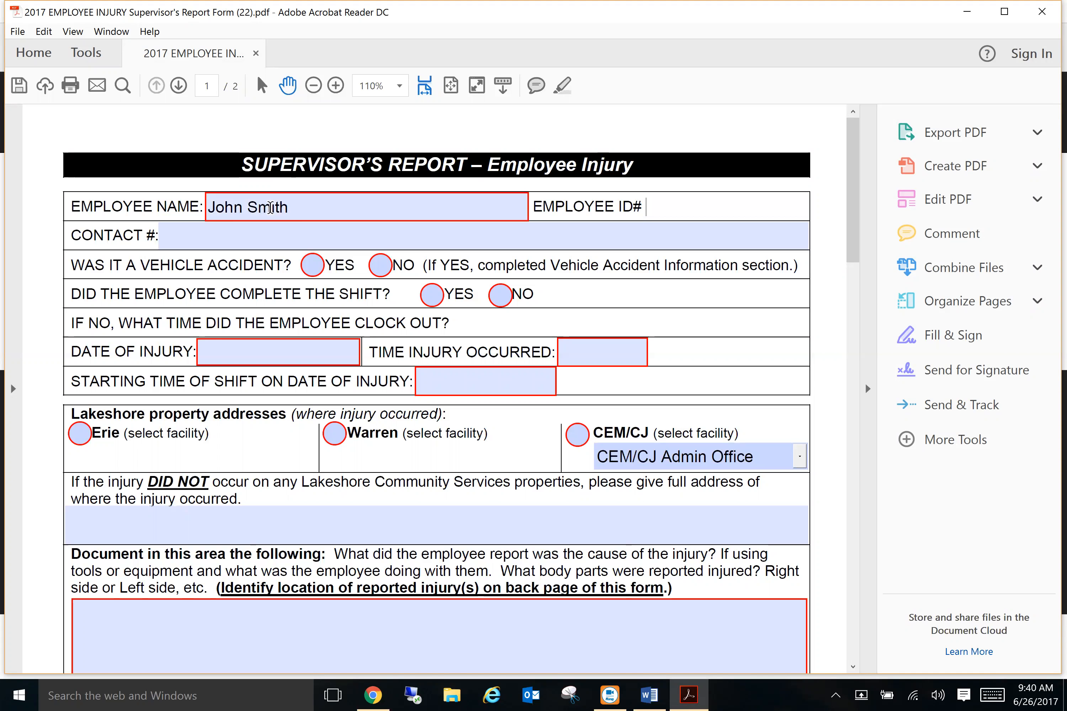
{"action": "type", "text": "123456"}
{"action": "key", "text": "Tab"}
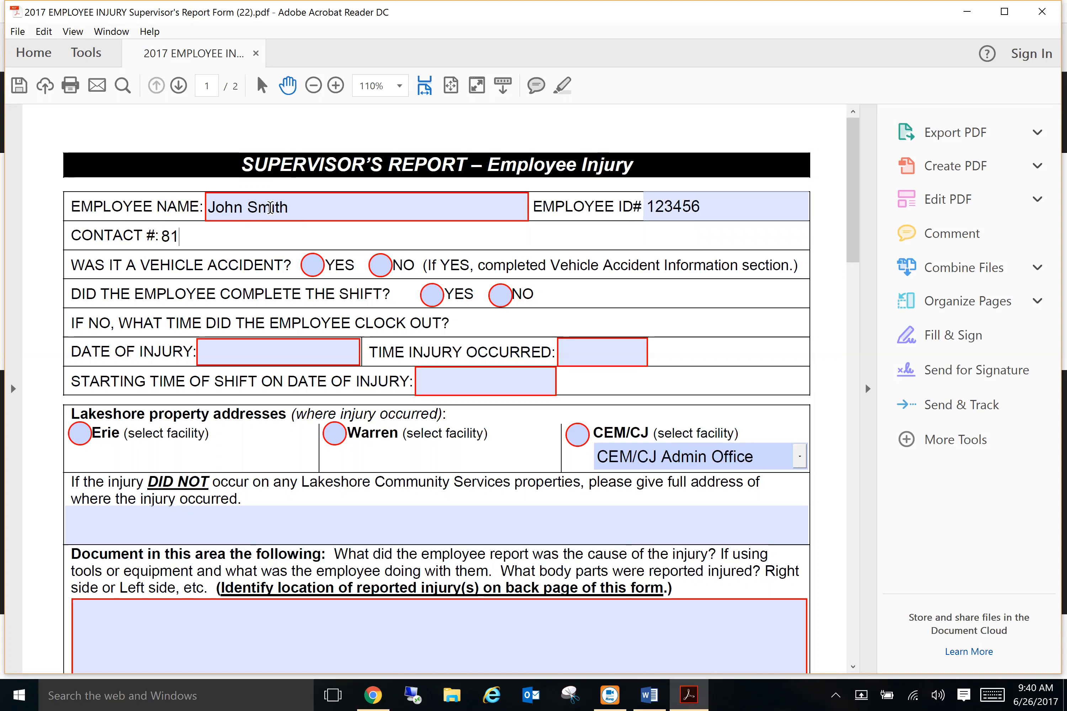
{"action": "key", "text": "Tab"}
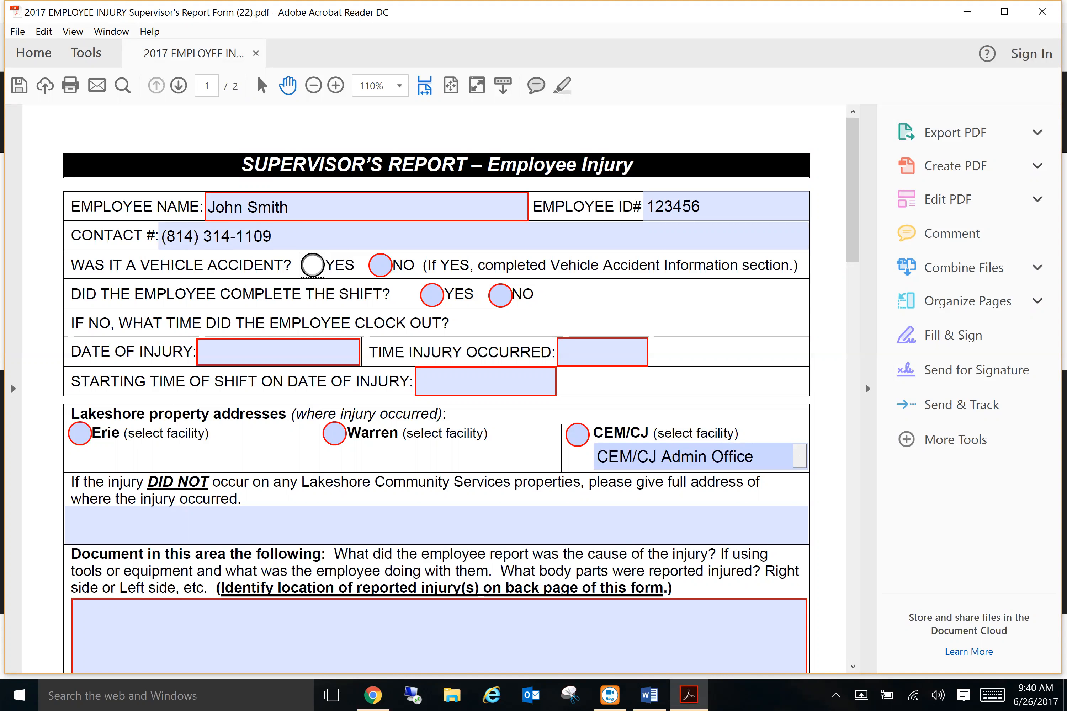
{"action": "left_click", "coordinate": [313, 265]}
Step: Switch the vehicle-accident answer to NO, disabling the page-2 vehicle accident fields
{"action": "scroll", "coordinate": [436, 390], "scroll_direction": "down", "scroll_amount": 20}
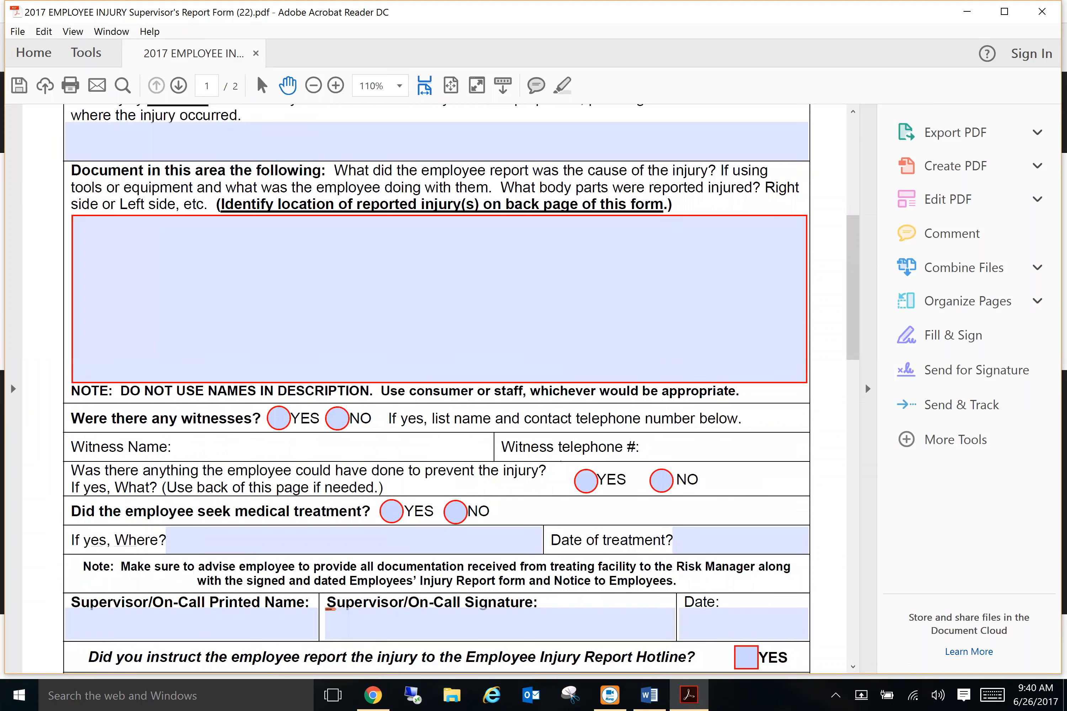
{"action": "scroll", "coordinate": [434, 390], "scroll_direction": "down", "scroll_amount": 5}
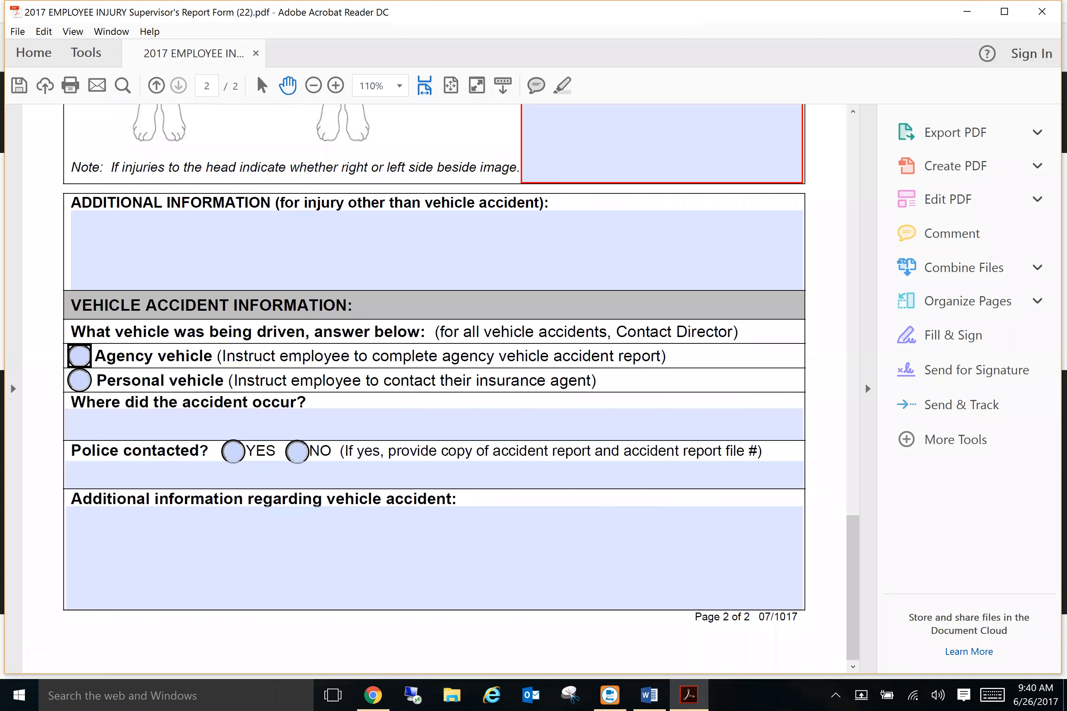
{"action": "scroll", "coordinate": [434, 390], "scroll_direction": "up", "scroll_amount": 20}
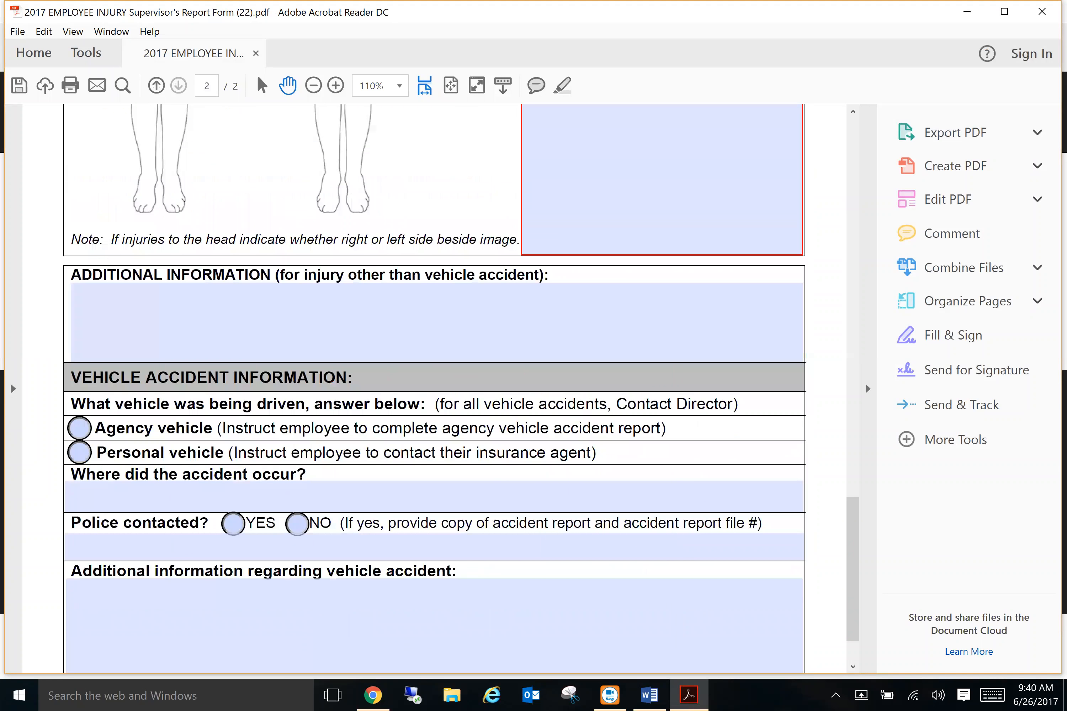
{"action": "left_click", "coordinate": [382, 224]}
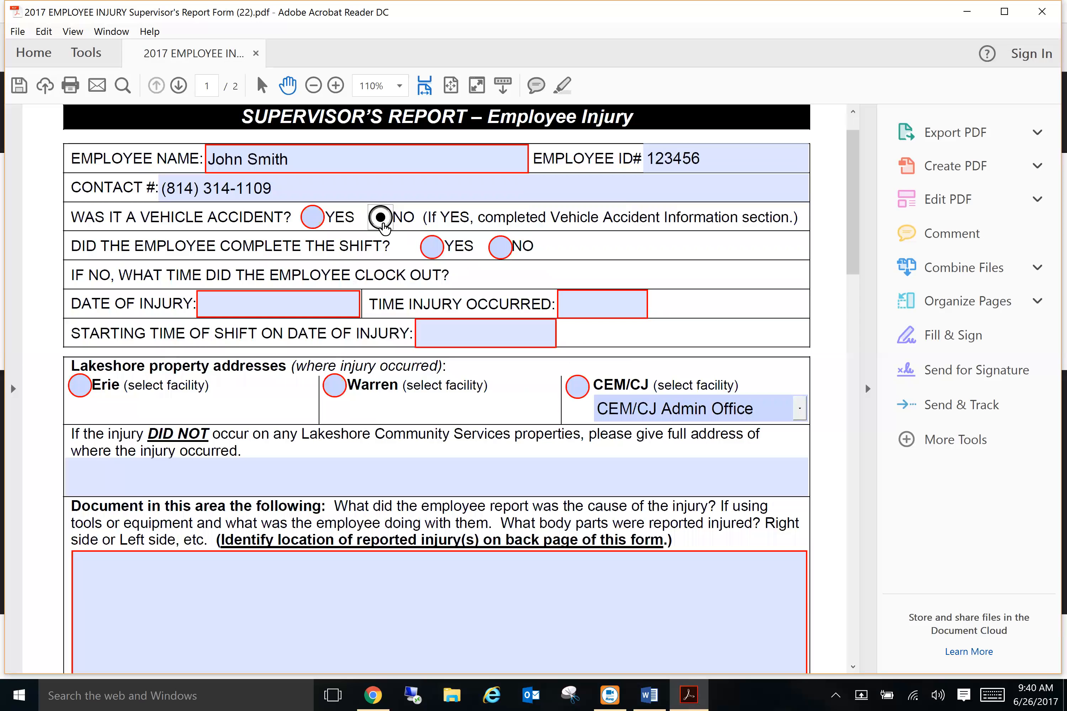
{"action": "scroll", "coordinate": [382, 223], "scroll_direction": "down", "scroll_amount": 20}
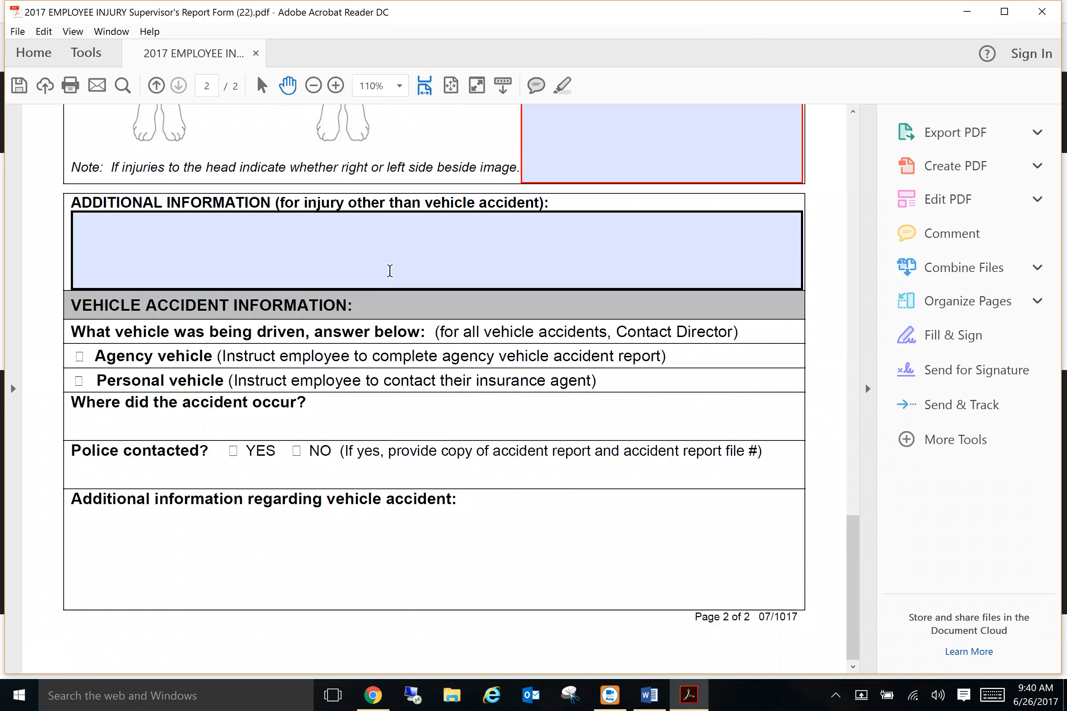
{"action": "scroll", "coordinate": [389, 270], "scroll_direction": "up", "scroll_amount": 20}
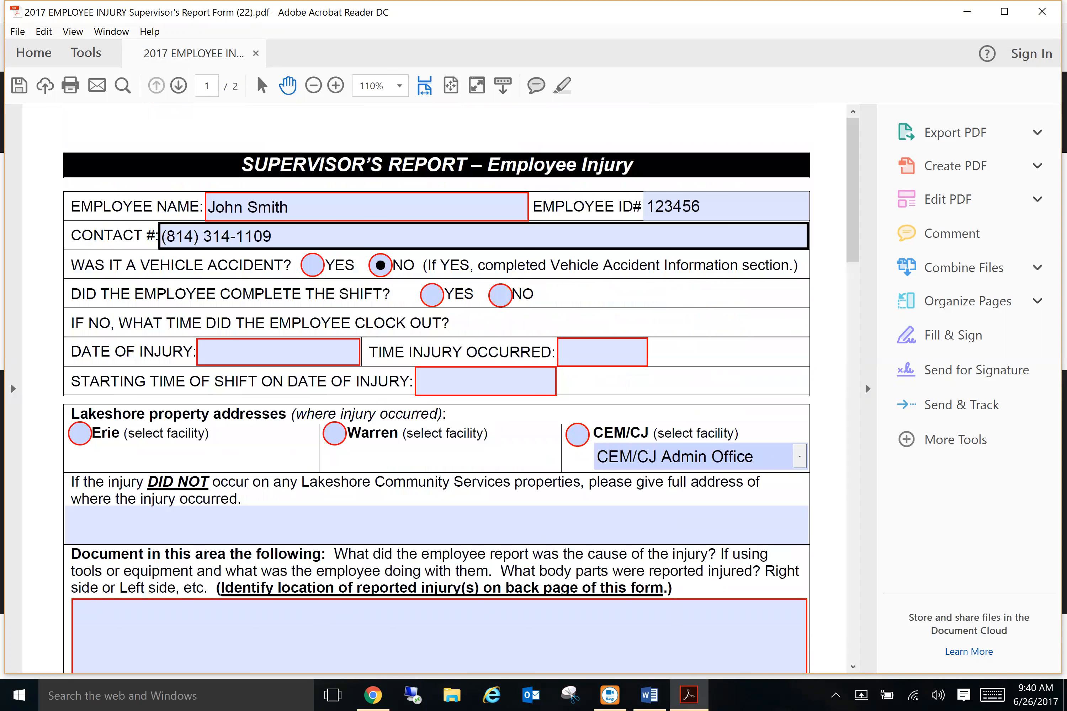
Step: Answer NO to completing the shift and enter 8:40 am as the clock-out time
{"action": "left_click", "coordinate": [431, 295]}
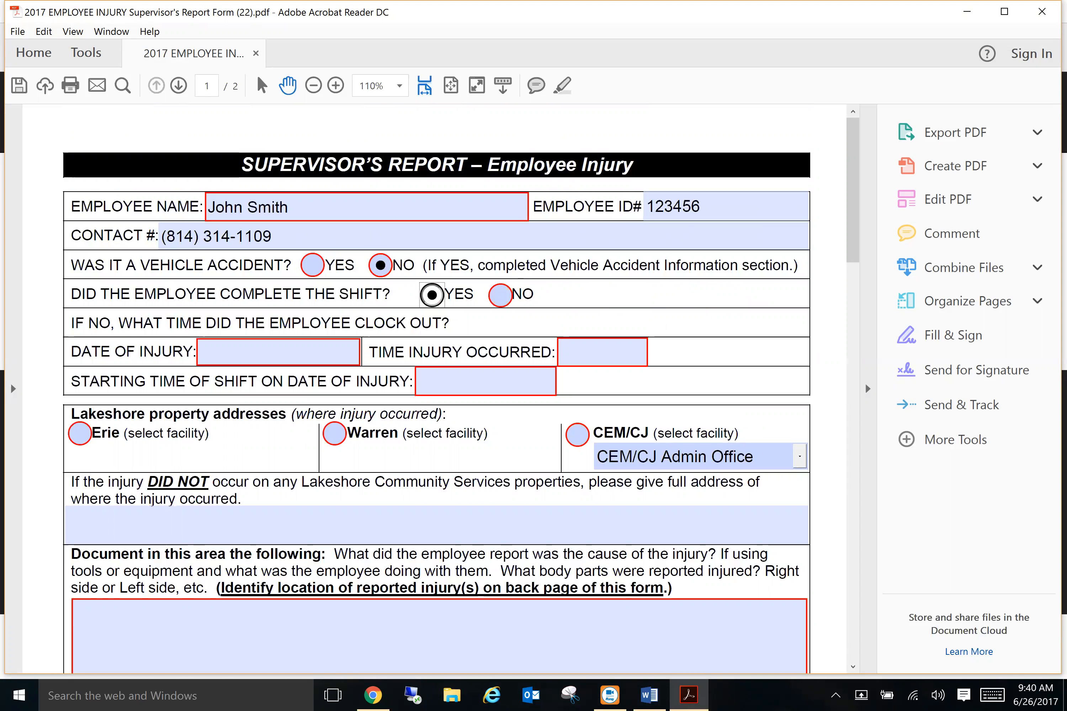
{"action": "left_click", "coordinate": [500, 294]}
{"action": "type", "text": "8:40"}
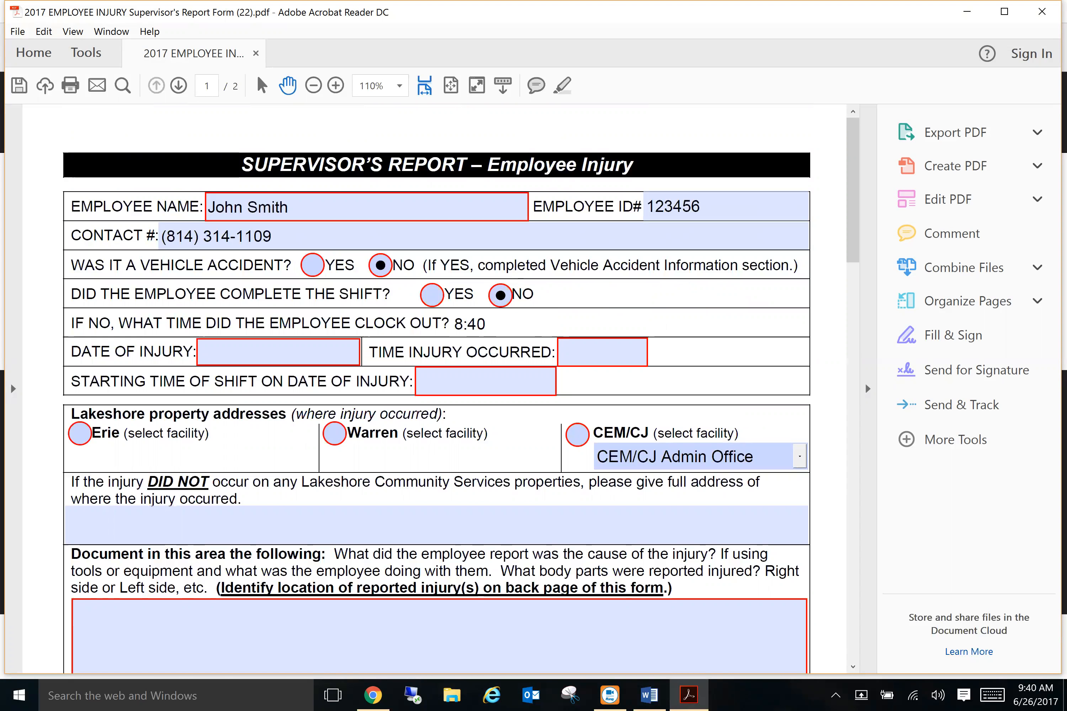
{"action": "type", "text": "am"}
{"action": "key", "text": "Tab"}
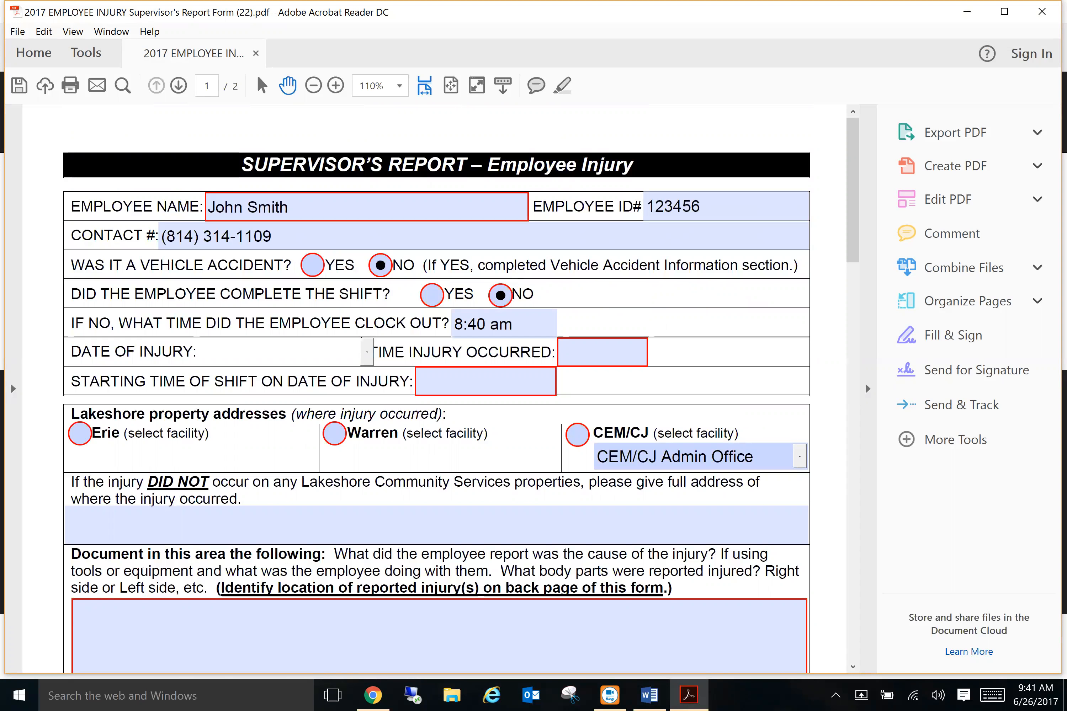
Step: Enter injury date 6/26/2017, injury time 8:15 am and shift start time 7:00 am
{"action": "left_click", "coordinate": [366, 353]}
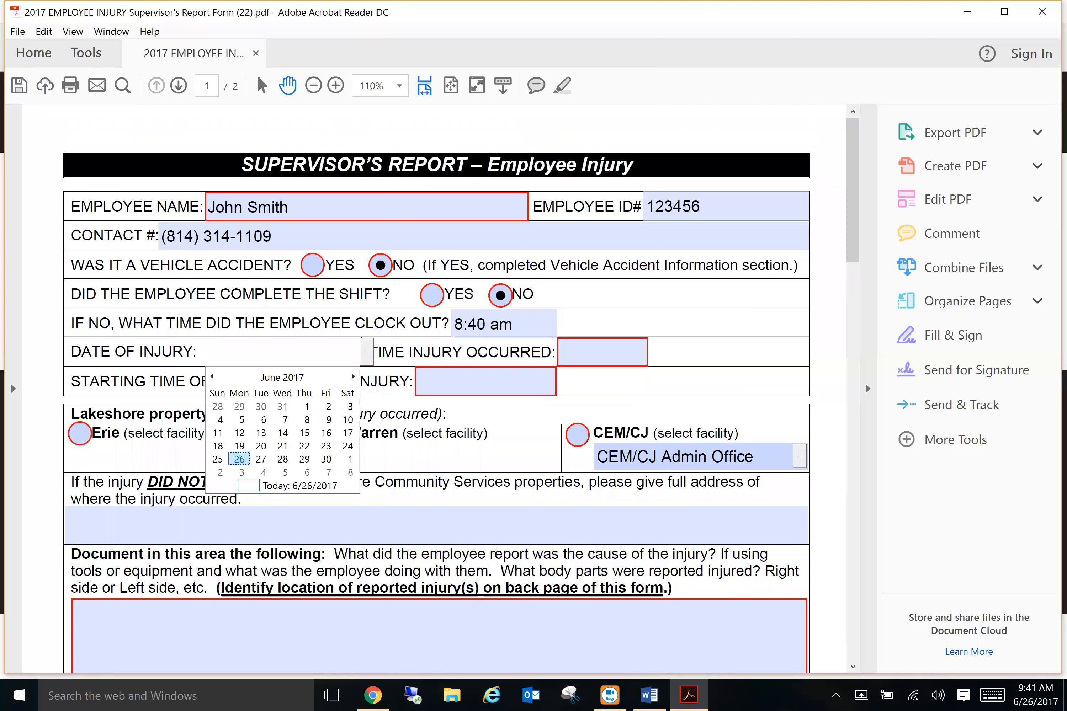
{"action": "left_click", "coordinate": [239, 459]}
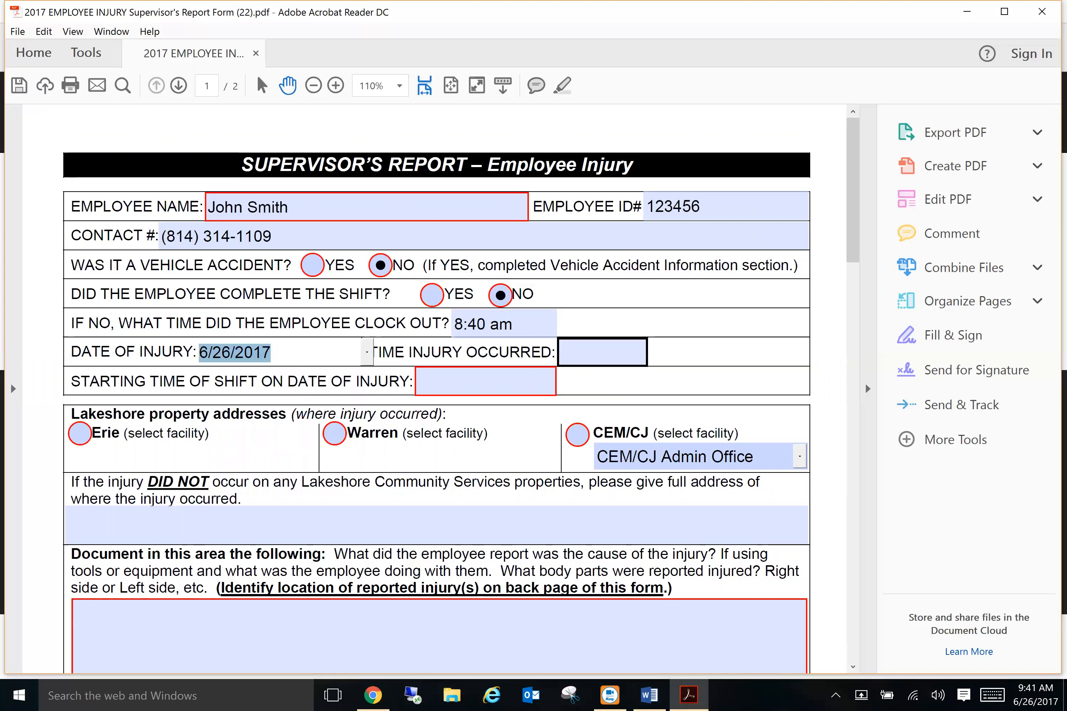
{"action": "left_click", "coordinate": [601, 352]}
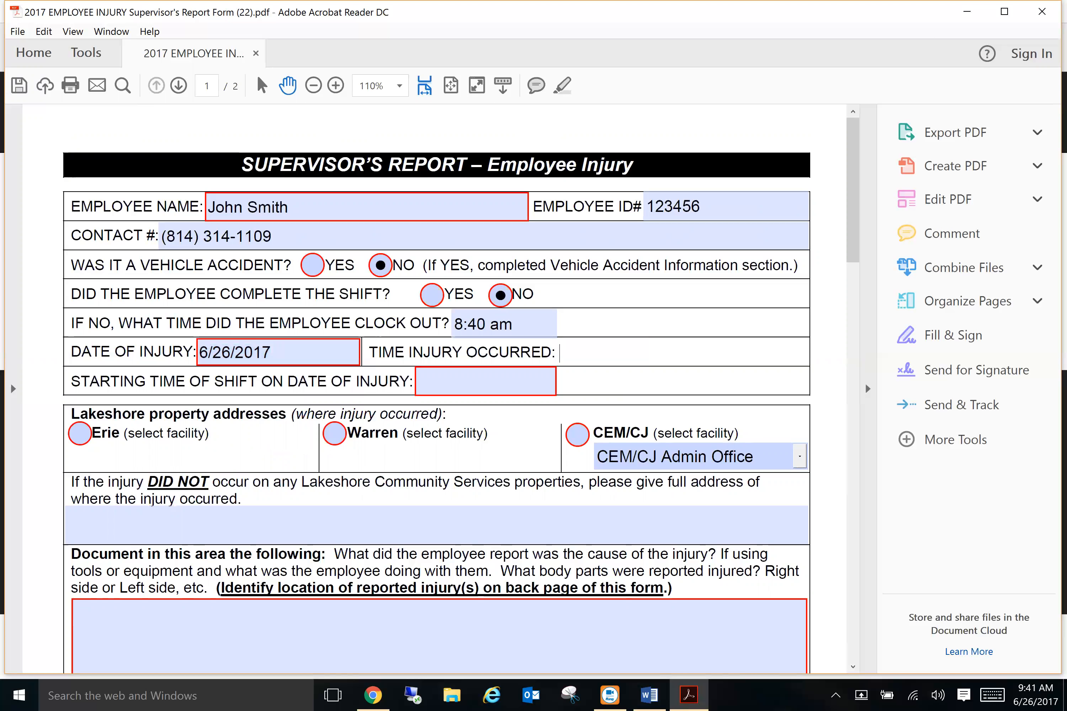
{"action": "type", "text": "8:15 am"}
{"action": "key", "text": "Tab"}
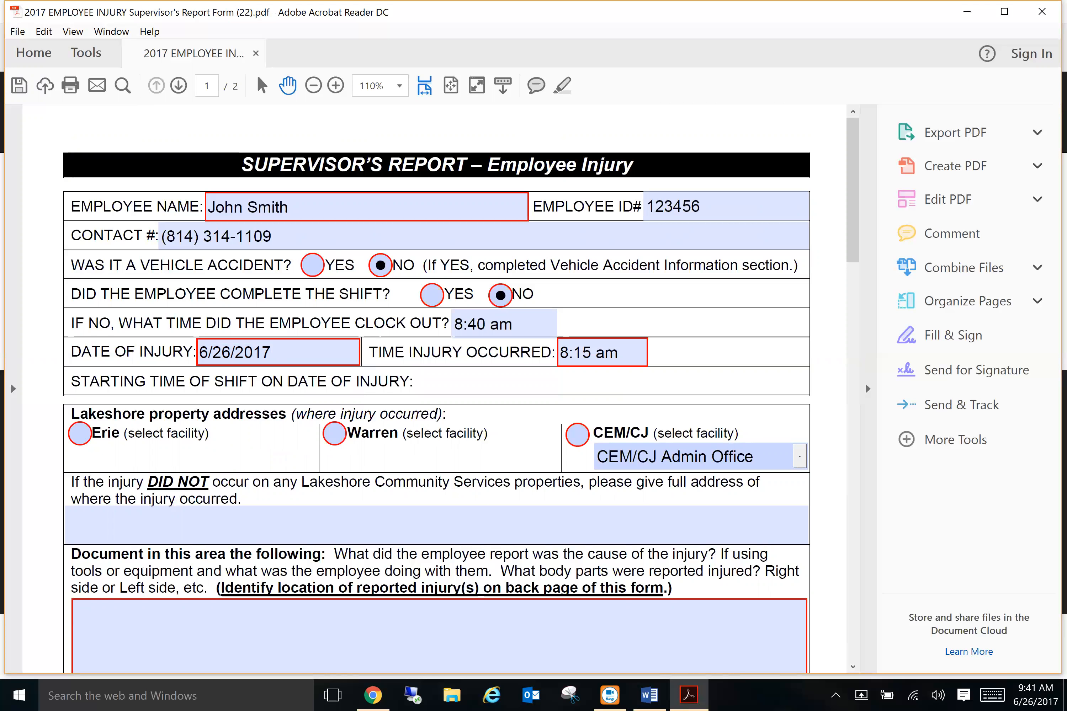
{"action": "type", "text": "7:00 am"}
{"action": "key", "text": "Tab"}
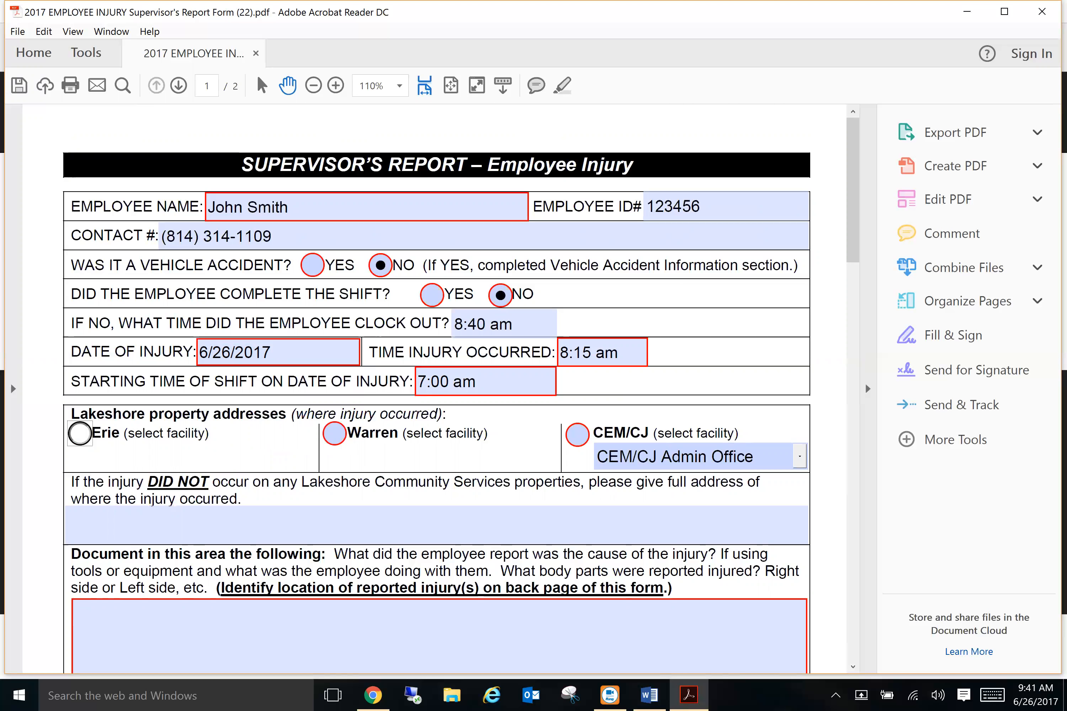
Step: Select Erie as the injury location and choose its Glade Drive facility address
{"action": "left_click", "coordinate": [80, 433]}
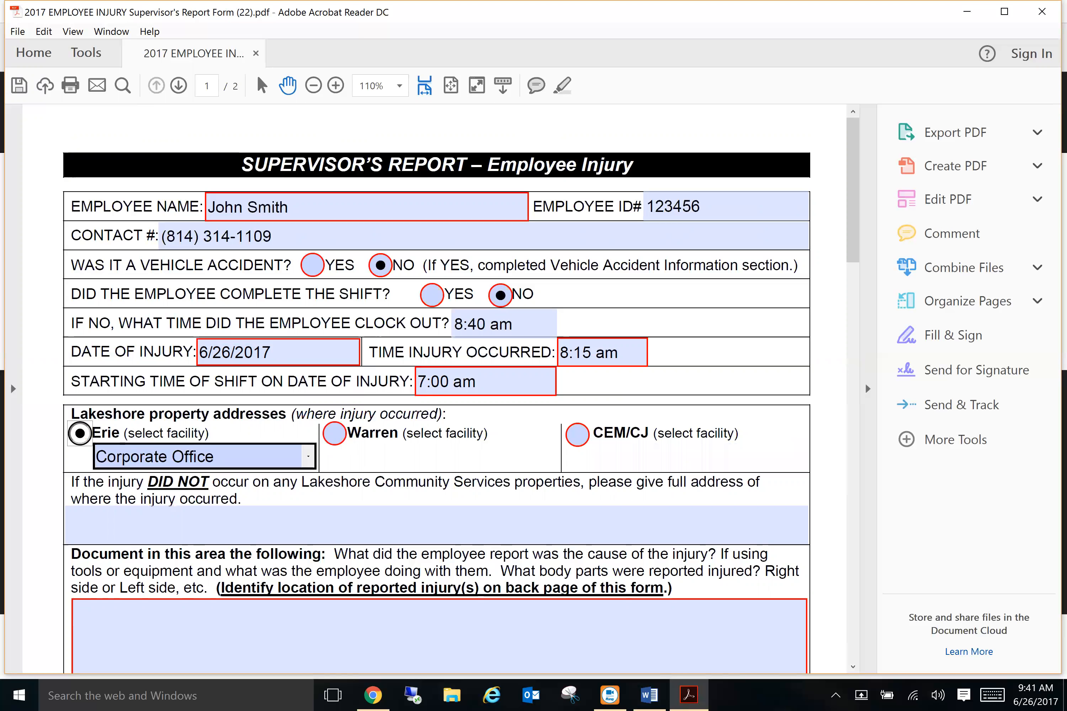
{"action": "left_click", "coordinate": [308, 457]}
{"action": "left_click", "coordinate": [197, 481]}
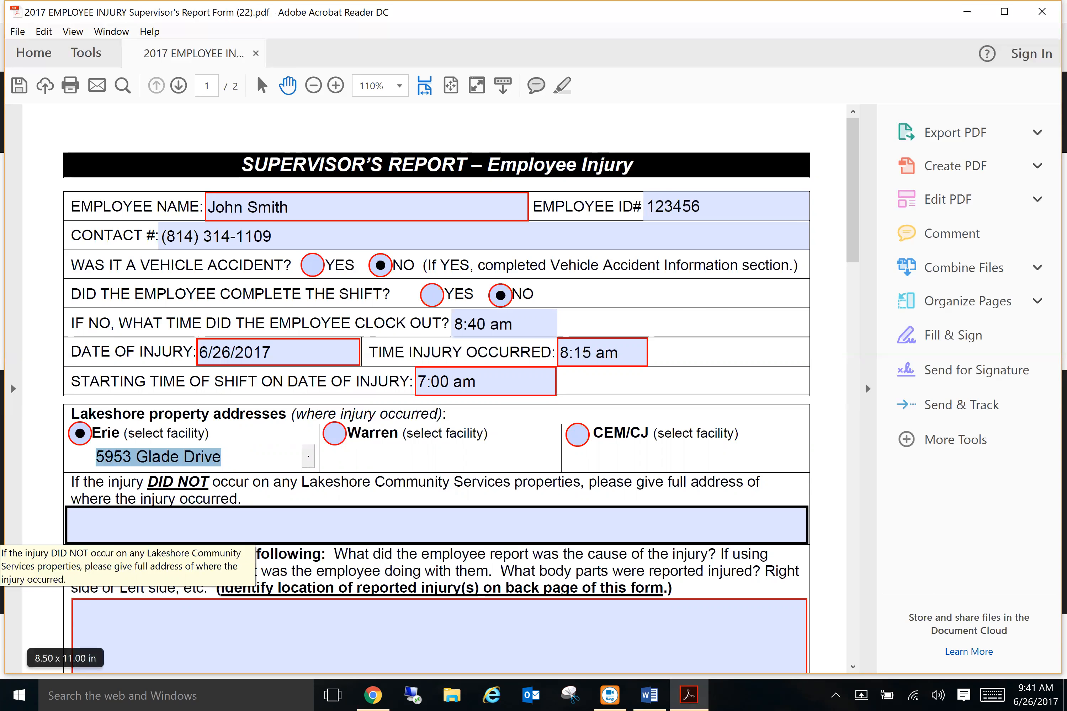
{"action": "scroll", "coordinate": [436, 357], "scroll_direction": "down", "scroll_amount": 2}
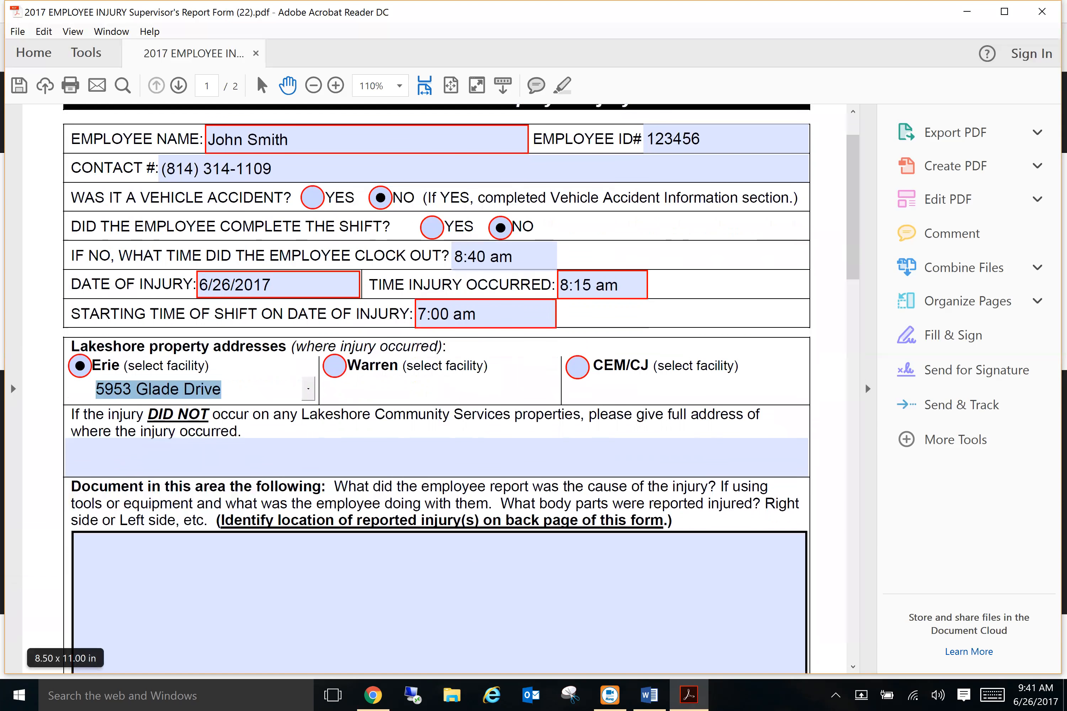
Step: Paste the description of slipping on ice while shoveling, injuring left ankle and wrist
{"action": "left_click", "coordinate": [439, 569]}
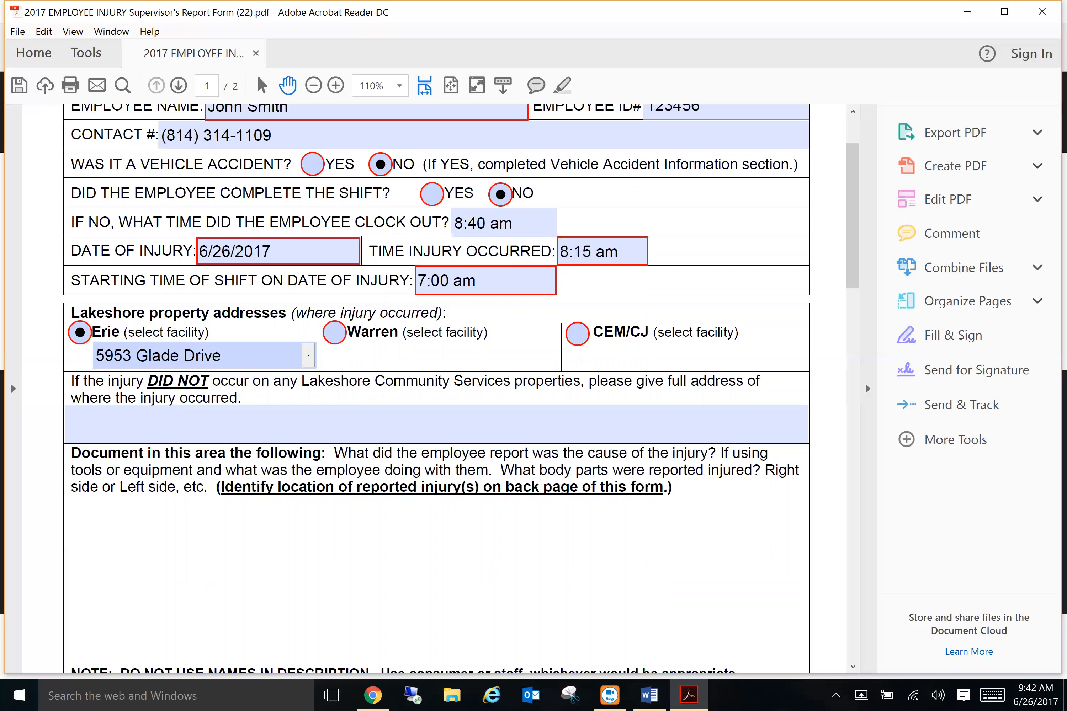
{"action": "type", "text": "Employee was shoveling snow off of the front walkway of house at Glade Ave.  Employee slipped on ice causing them to fall.  Employee landed on their left side causing injury to their left ankle and left wrist.  Employee complained of severe pain in their left wrist.  Employee was sent for treatment at Urgent Care."}
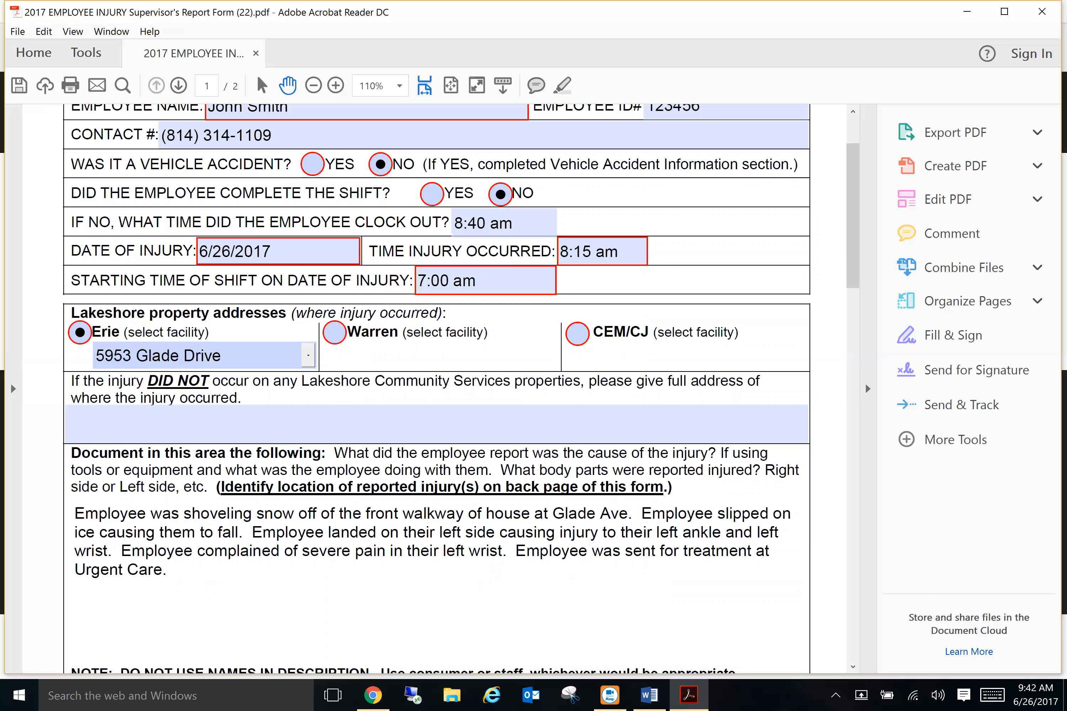
{"action": "scroll", "coordinate": [459, 390], "scroll_direction": "down", "scroll_amount": 1}
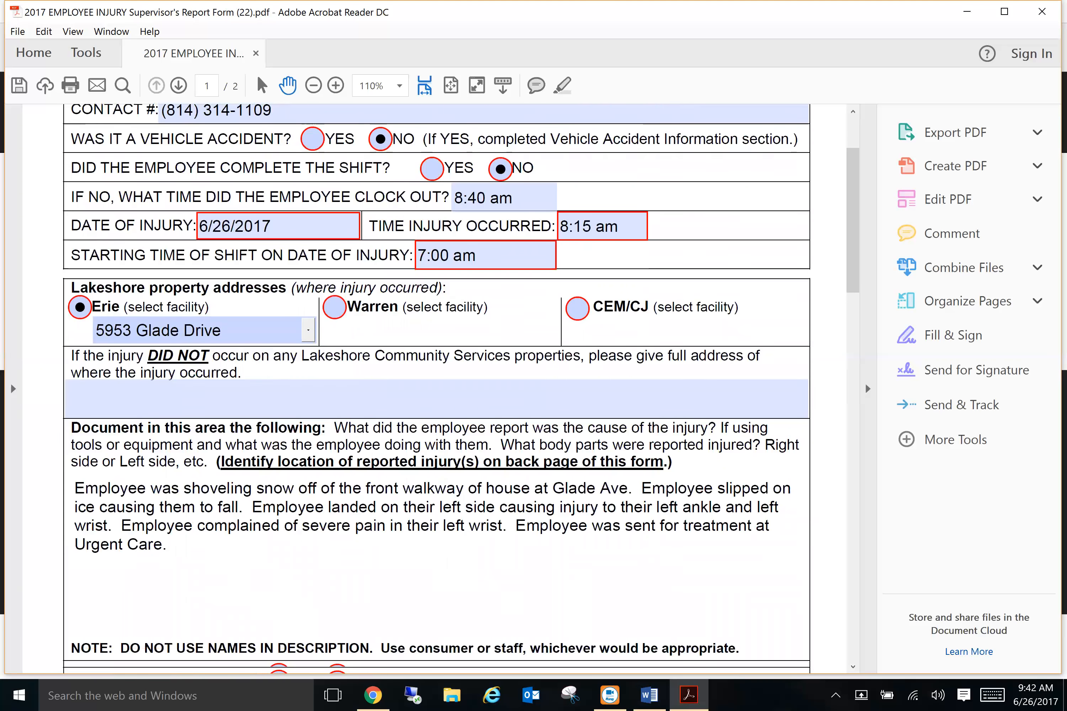
{"action": "scroll", "coordinate": [436, 390], "scroll_direction": "down", "scroll_amount": 5}
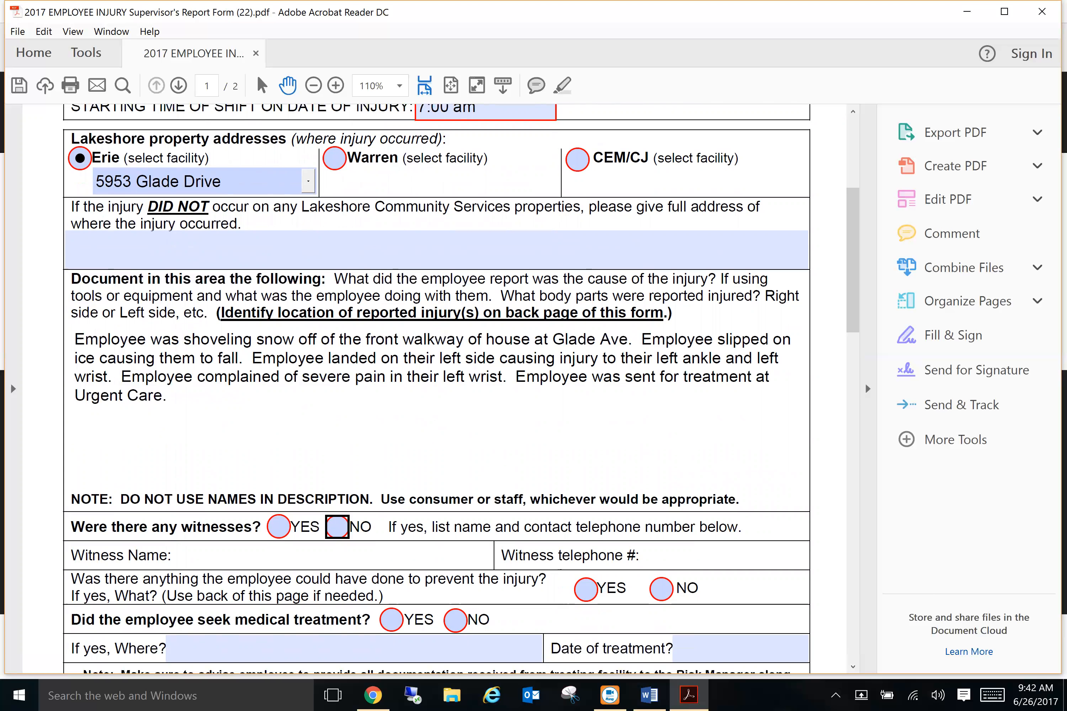
{"action": "key", "text": "Tab"}
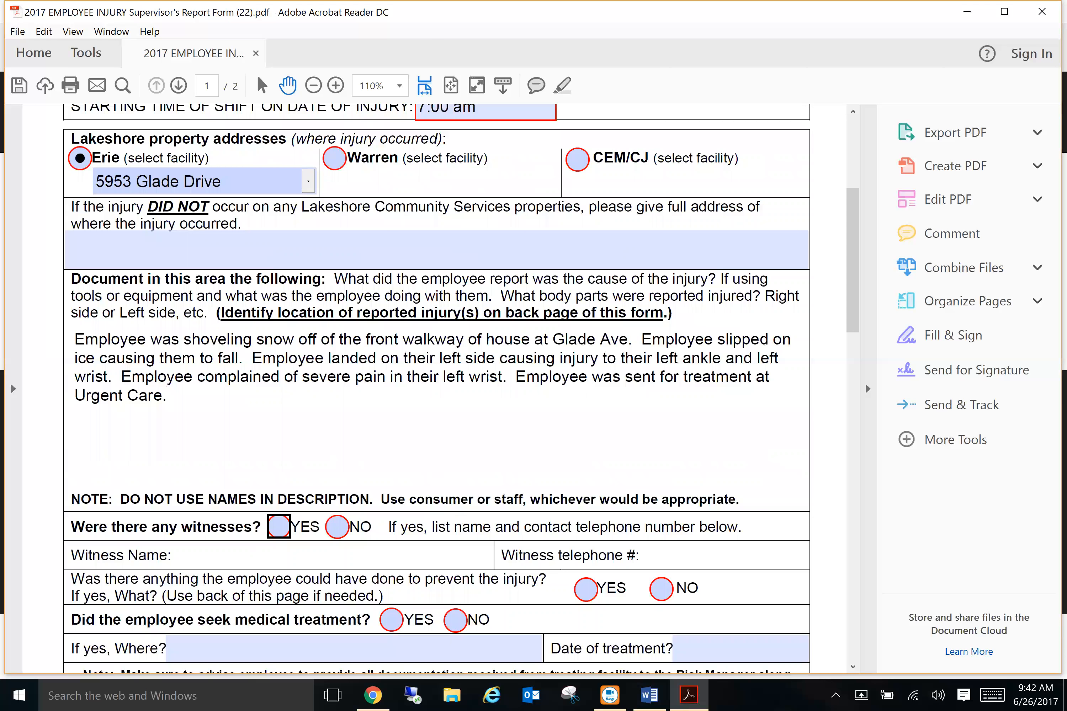
Step: Answer YES to witnesses, enter the witness's name and phone number, and mark preventable YES
{"action": "left_click", "coordinate": [278, 526]}
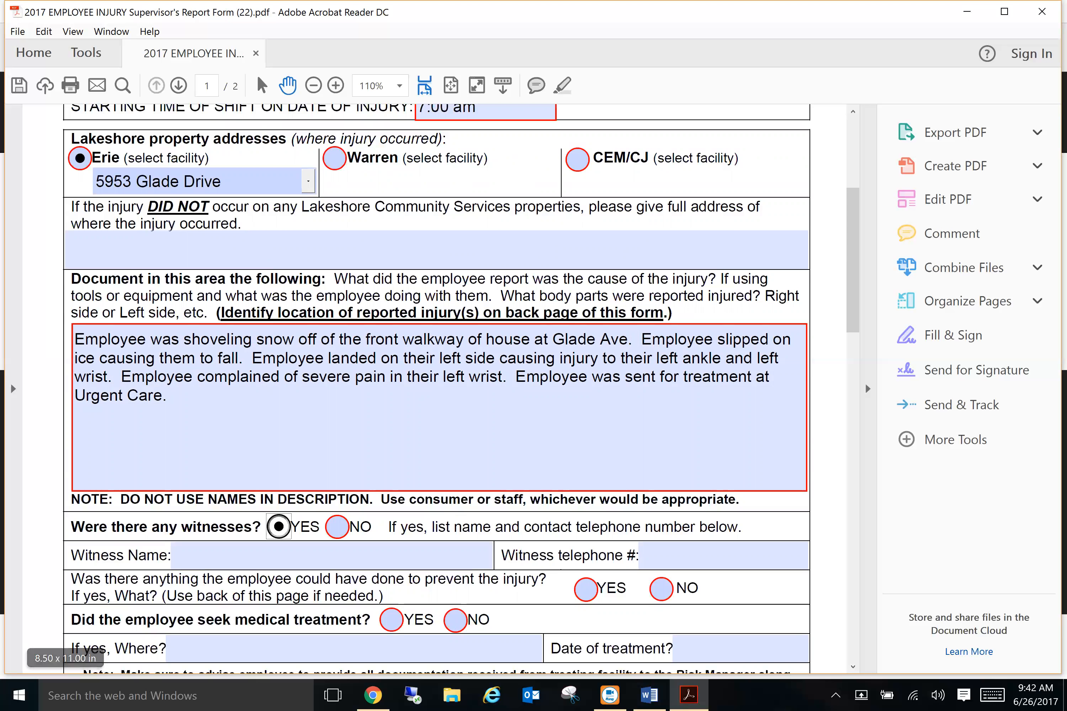
{"action": "left_click", "coordinate": [337, 526]}
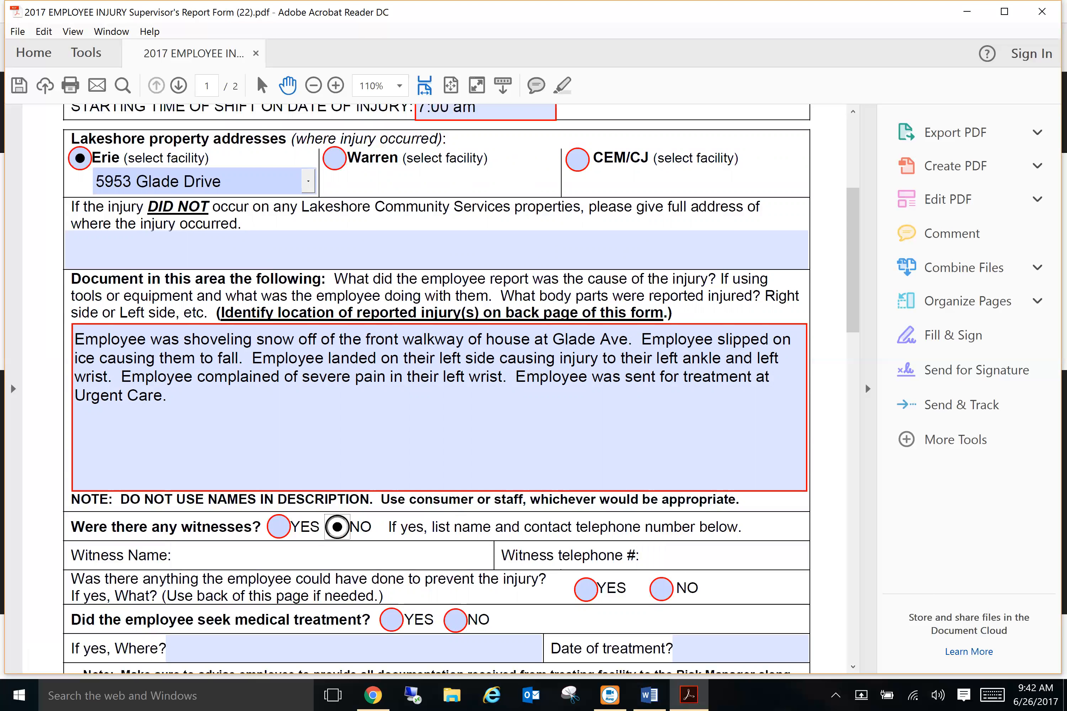
{"action": "left_click", "coordinate": [278, 526]}
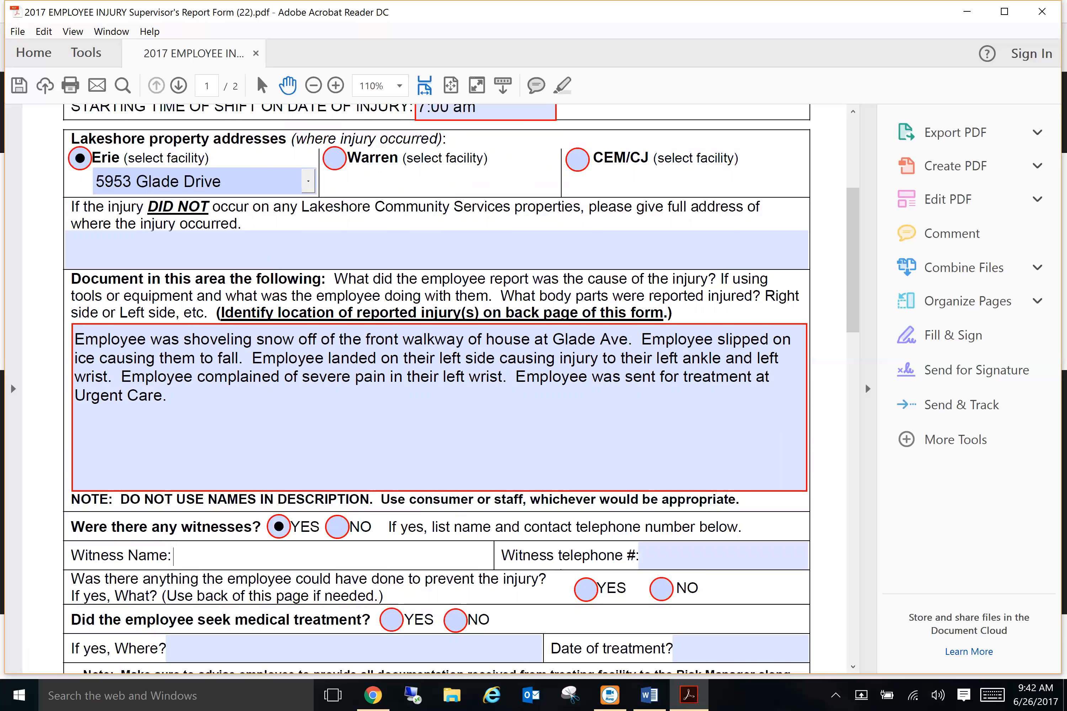
{"action": "type", "text": "PeteWitness"}
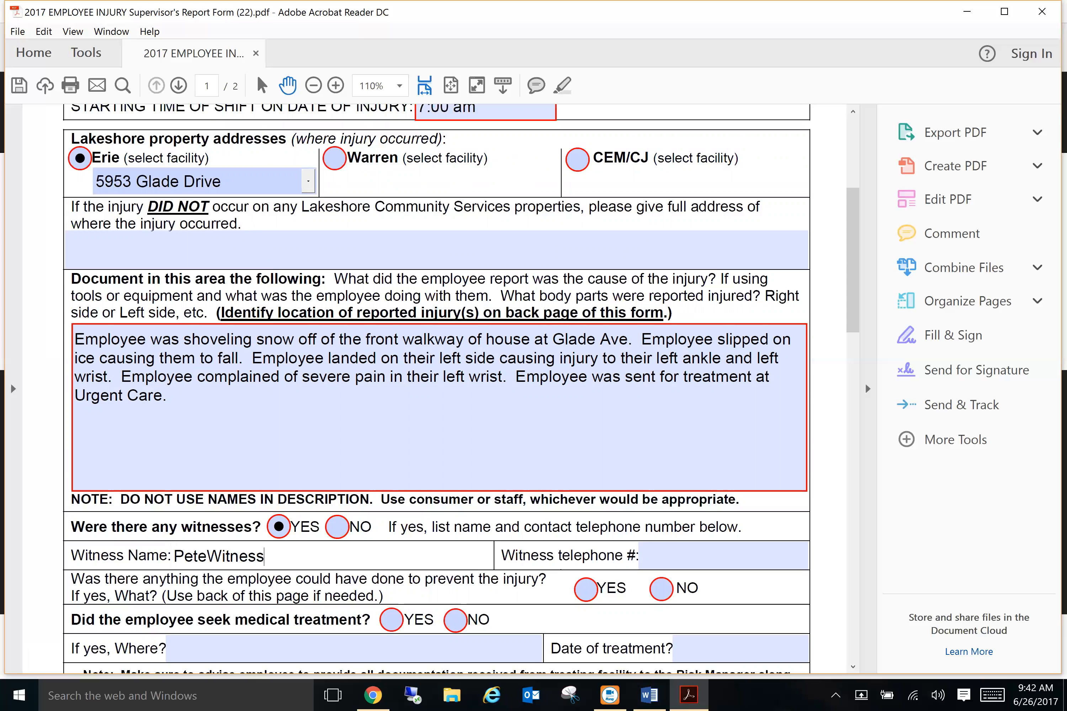
{"action": "key", "text": "Tab"}
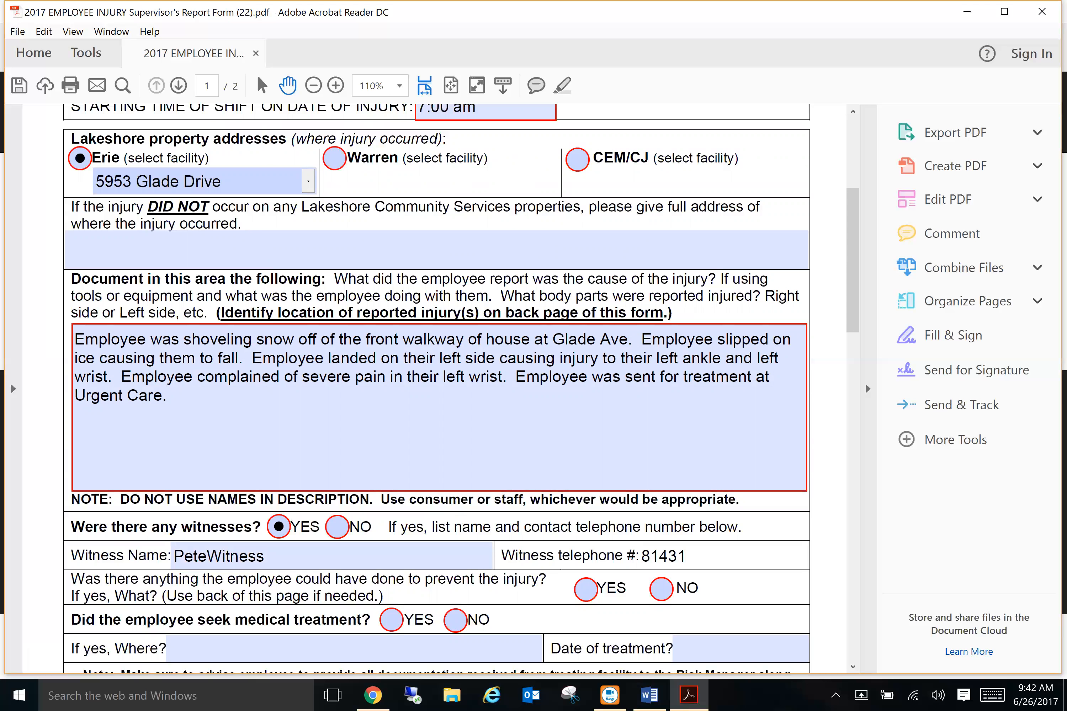
{"action": "key", "text": "Tab"}
{"action": "key", "text": "space"}
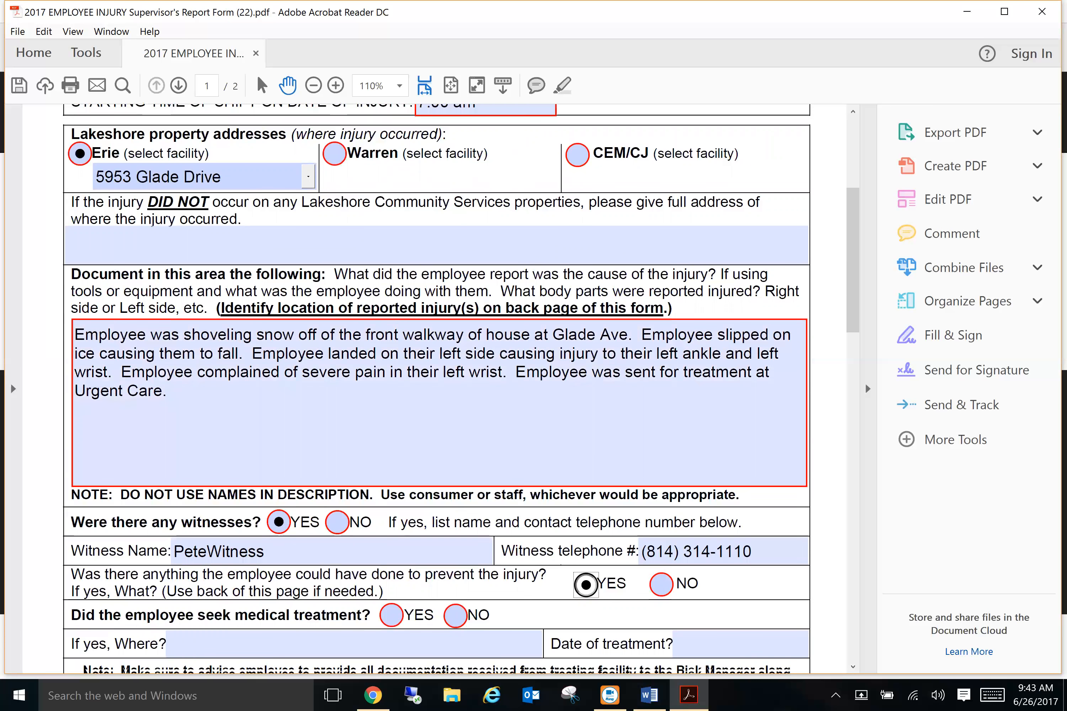
{"action": "scroll", "coordinate": [435, 390], "scroll_direction": "down", "scroll_amount": 2}
Step: Answer YES to the medical treatment question
{"action": "key", "text": "Tab"}
{"action": "key", "text": "space"}
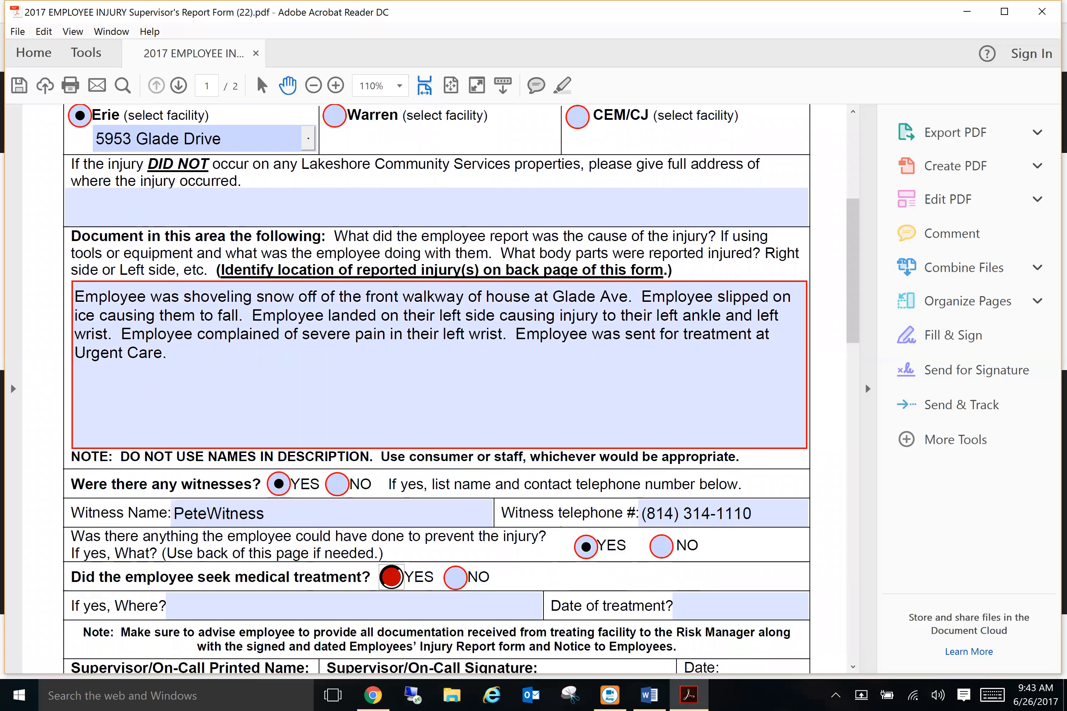
{"action": "key", "text": "Tab"}
{"action": "key", "text": "space"}
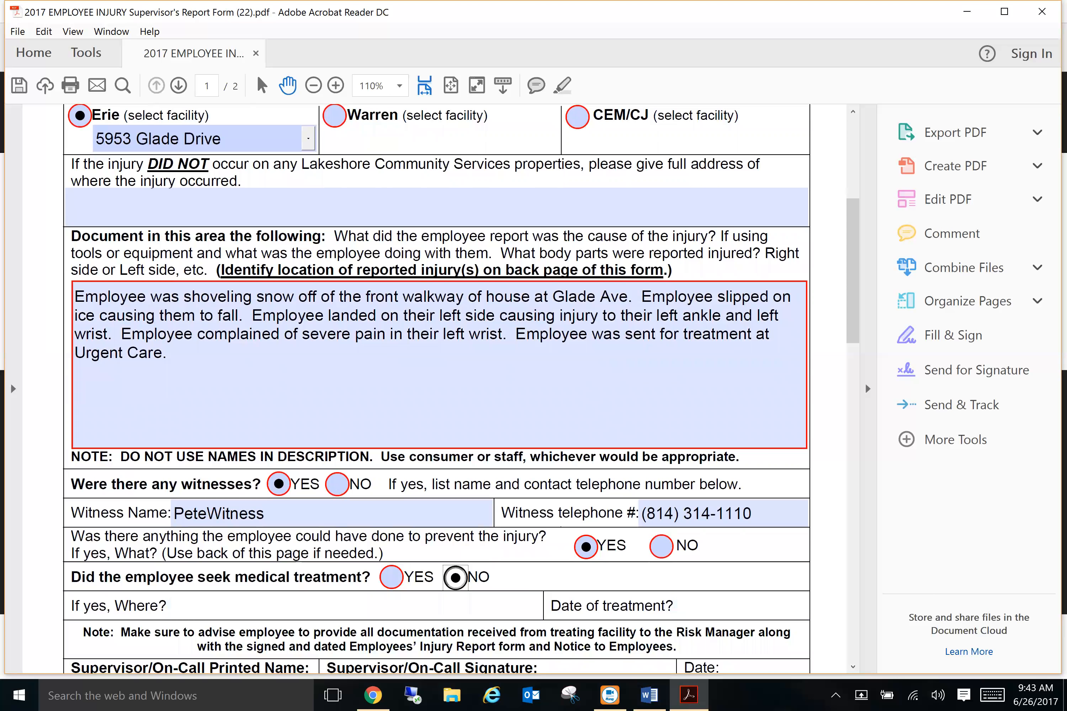
{"action": "key", "text": "shift+Tab"}
{"action": "key", "text": "space"}
Step: Enter Urgent Care as where the medical treatment was received
{"action": "key", "text": "Tab"}
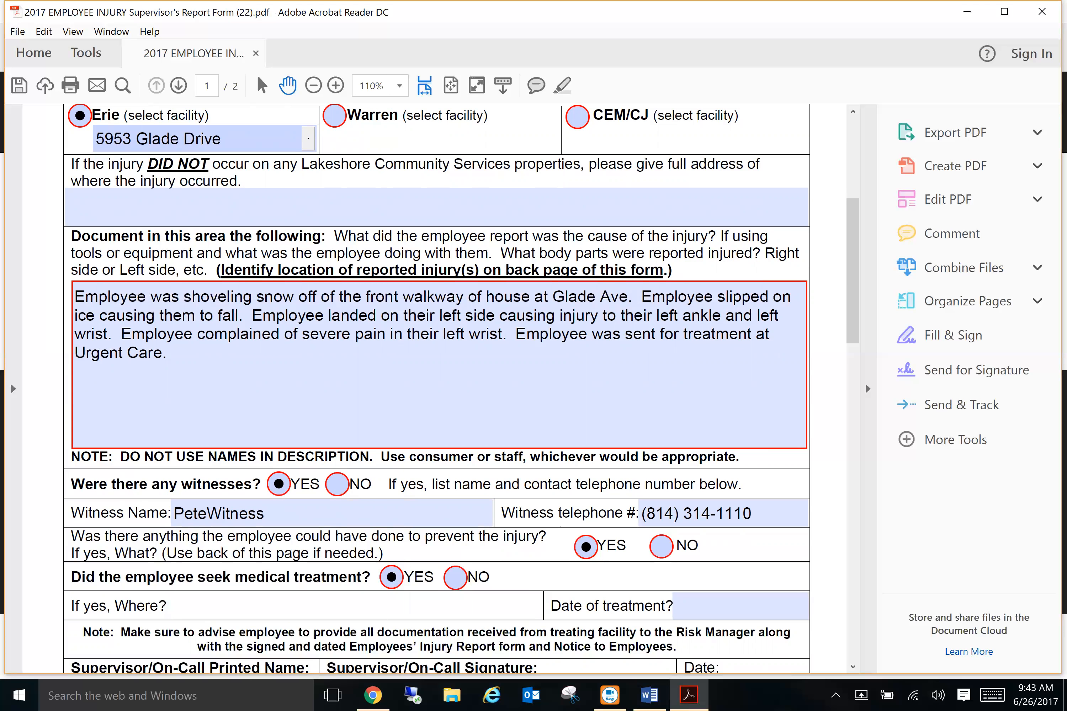
{"action": "type", "text": "Urgent Care"}
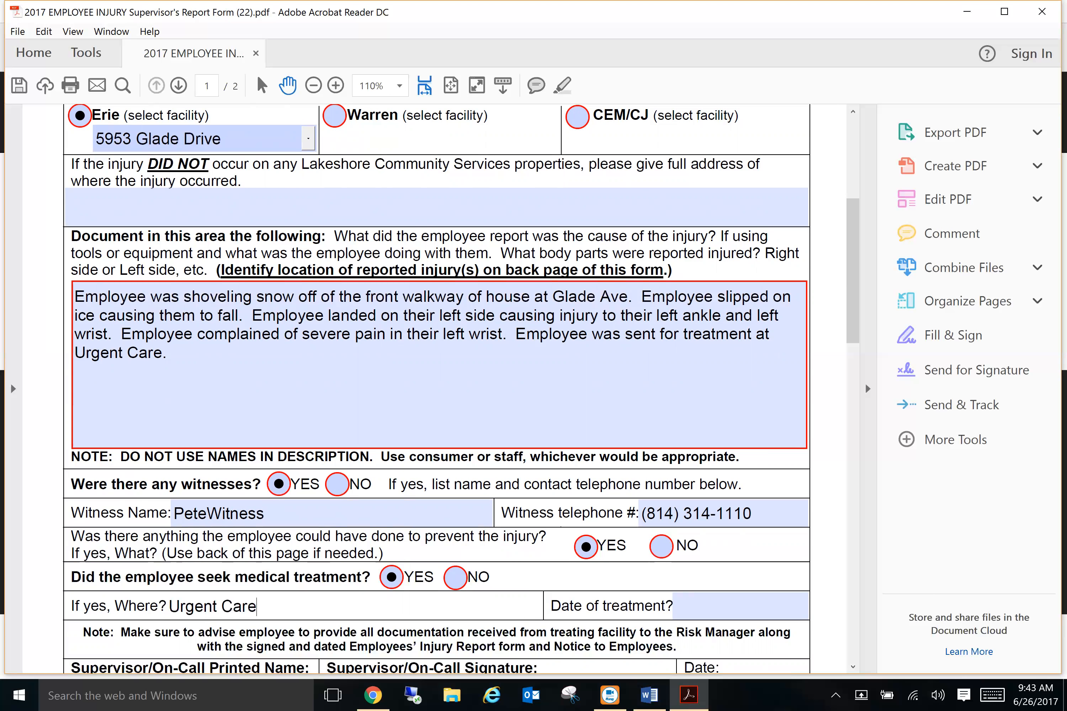
{"action": "key", "text": "Tab"}
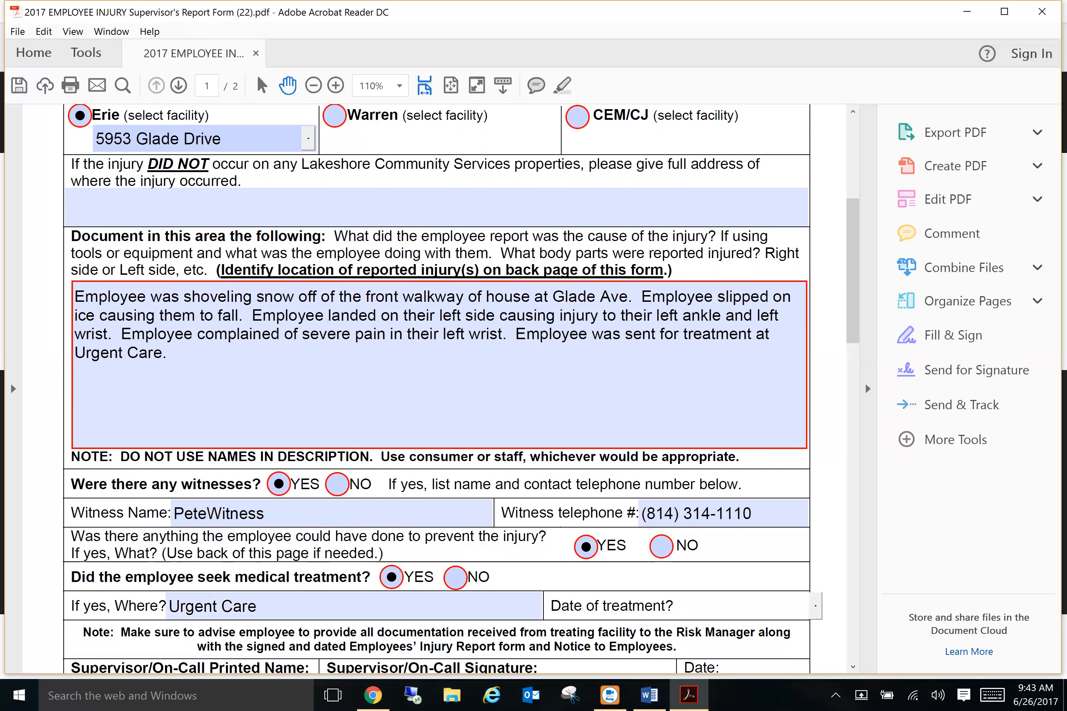
{"action": "left_click", "coordinate": [815, 606]}
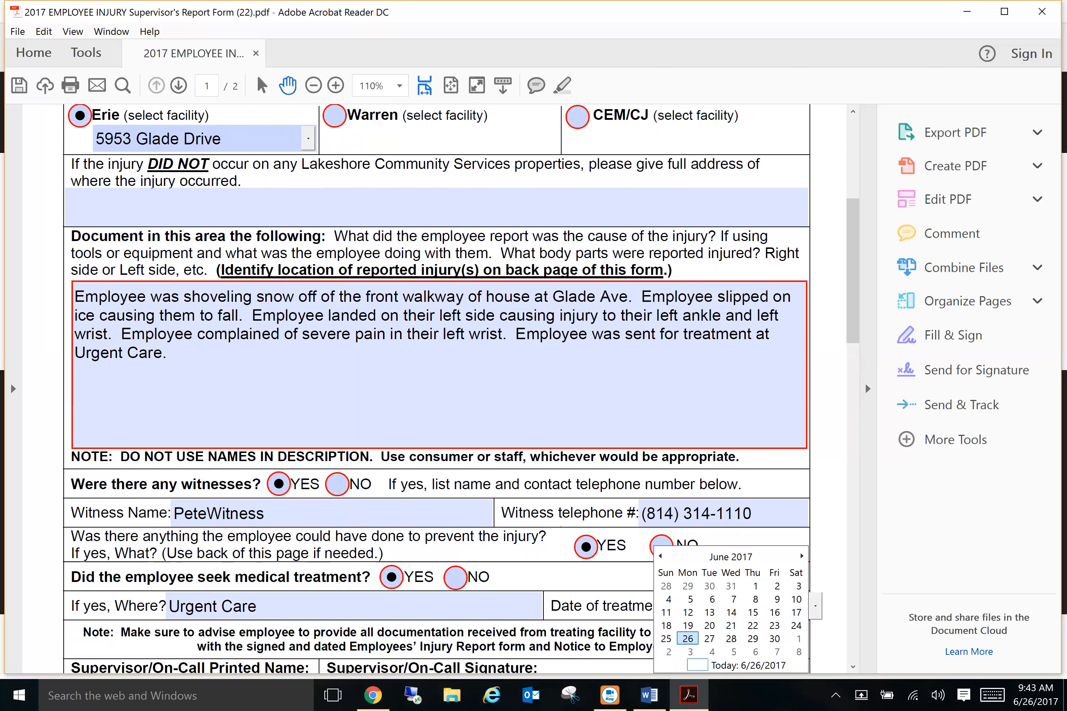
Step: Set the date of treatment to 6/26/2017
{"action": "left_click", "coordinate": [687, 639]}
{"action": "scroll", "coordinate": [723, 513], "scroll_direction": "down", "scroll_amount": 3}
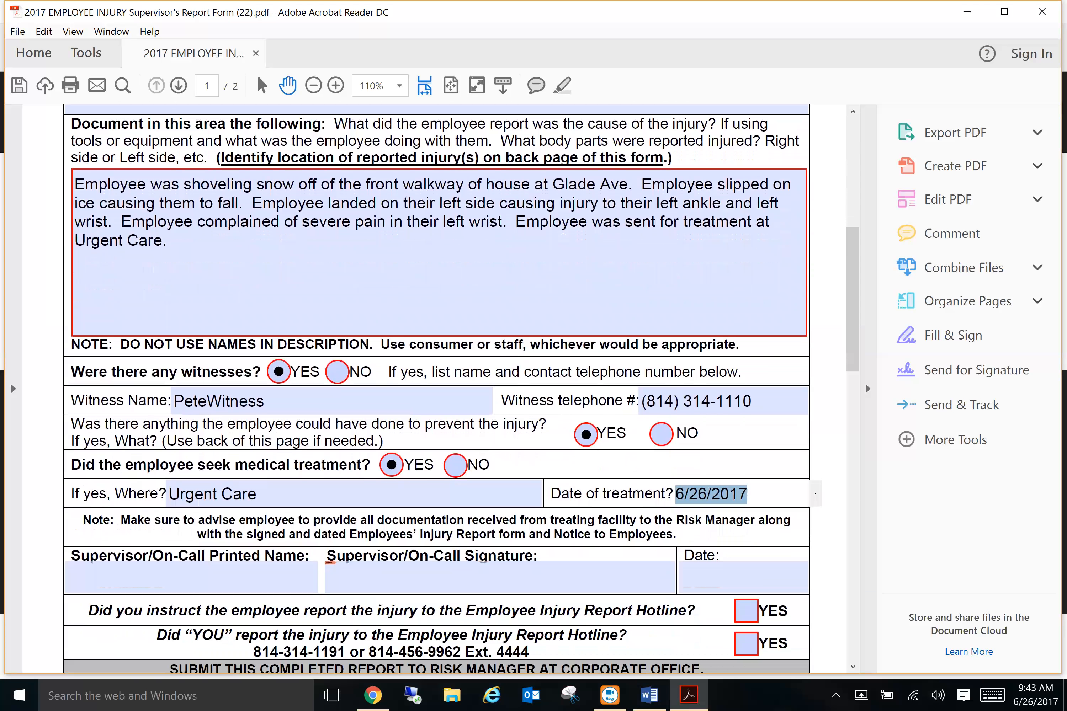
{"action": "scroll", "coordinate": [459, 390], "scroll_direction": "down", "scroll_amount": 3}
{"action": "scroll", "coordinate": [436, 390], "scroll_direction": "down", "scroll_amount": 2}
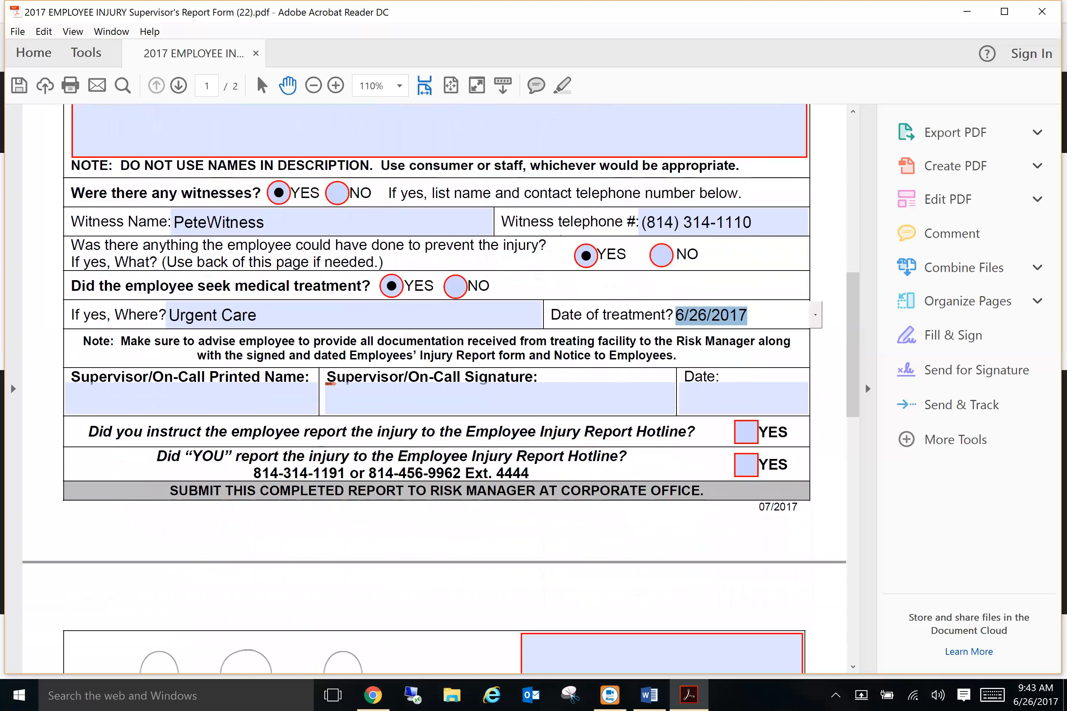
Step: Enter the supervisor's printed name, date 6/26/2017, and tick both hotline YES boxes
{"action": "left_click", "coordinate": [191, 398]}
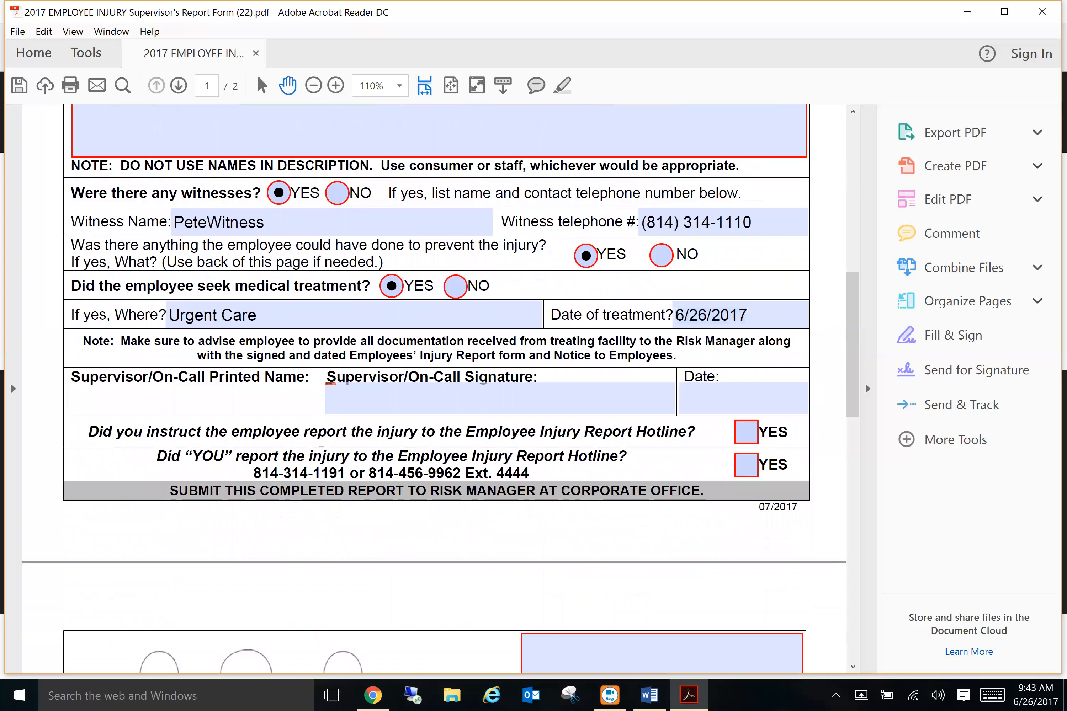
{"action": "key", "text": "Tab"}
{"action": "key", "text": "Tab"}
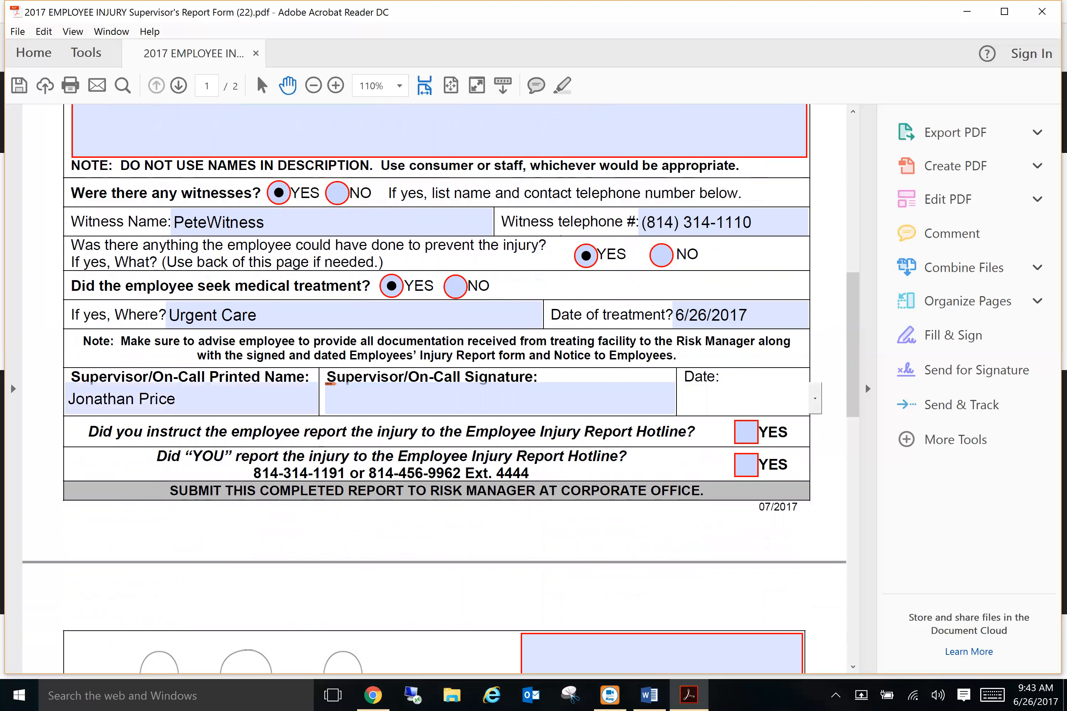
{"action": "left_click", "coordinate": [815, 398]}
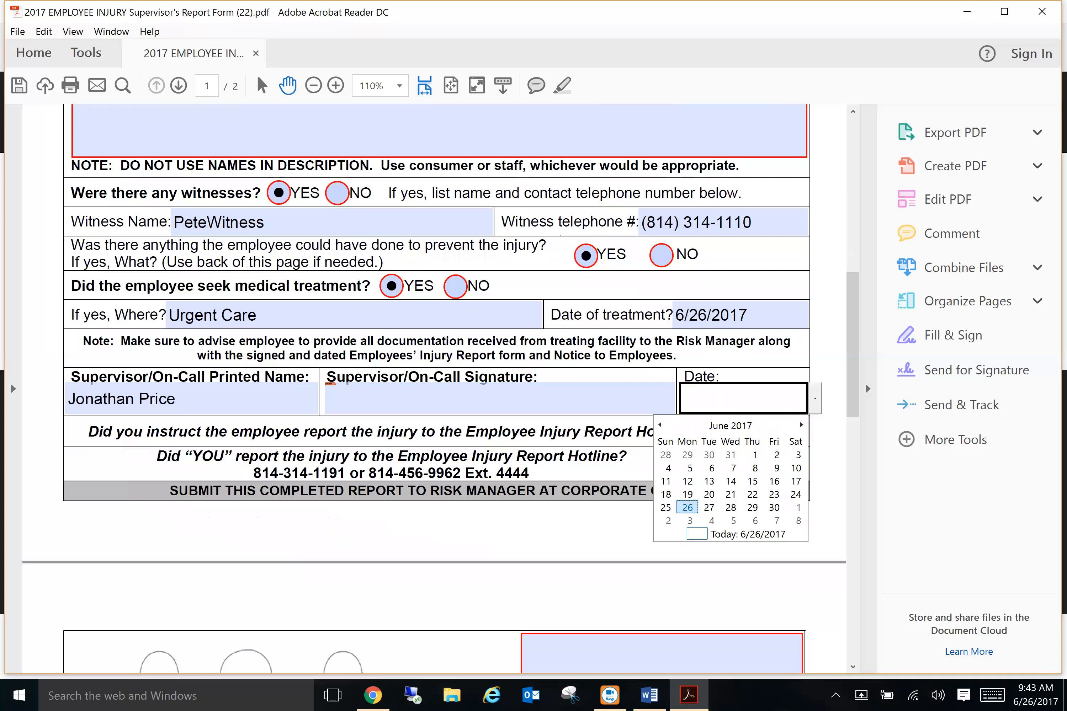
{"action": "left_click", "coordinate": [688, 507]}
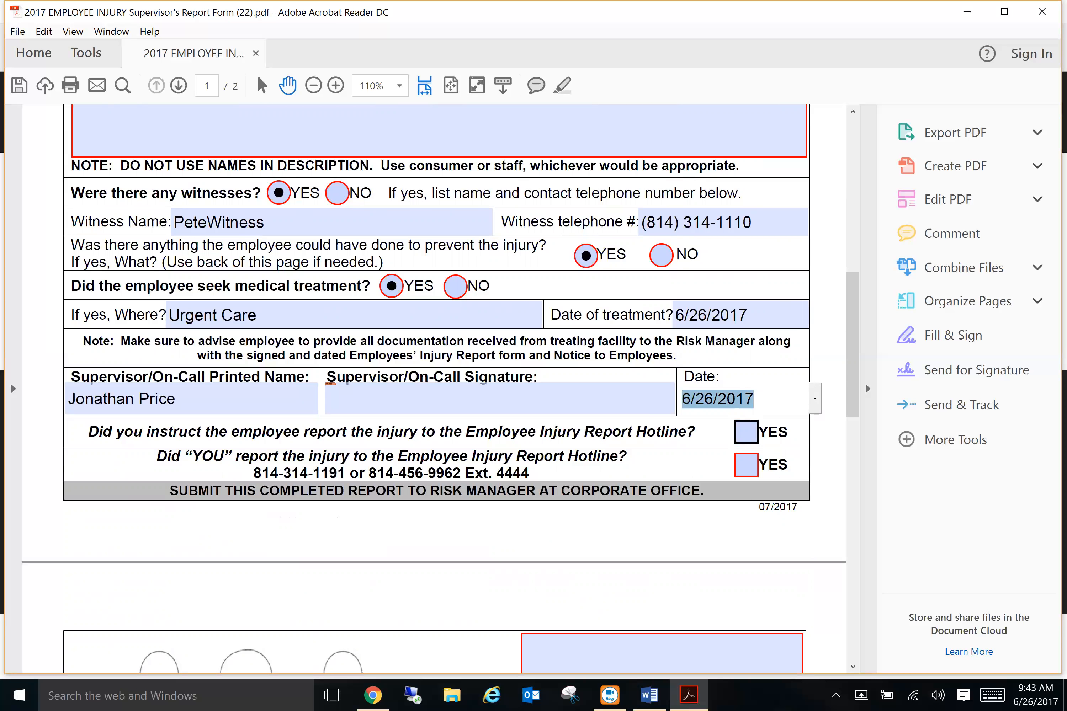
{"action": "left_click", "coordinate": [746, 432]}
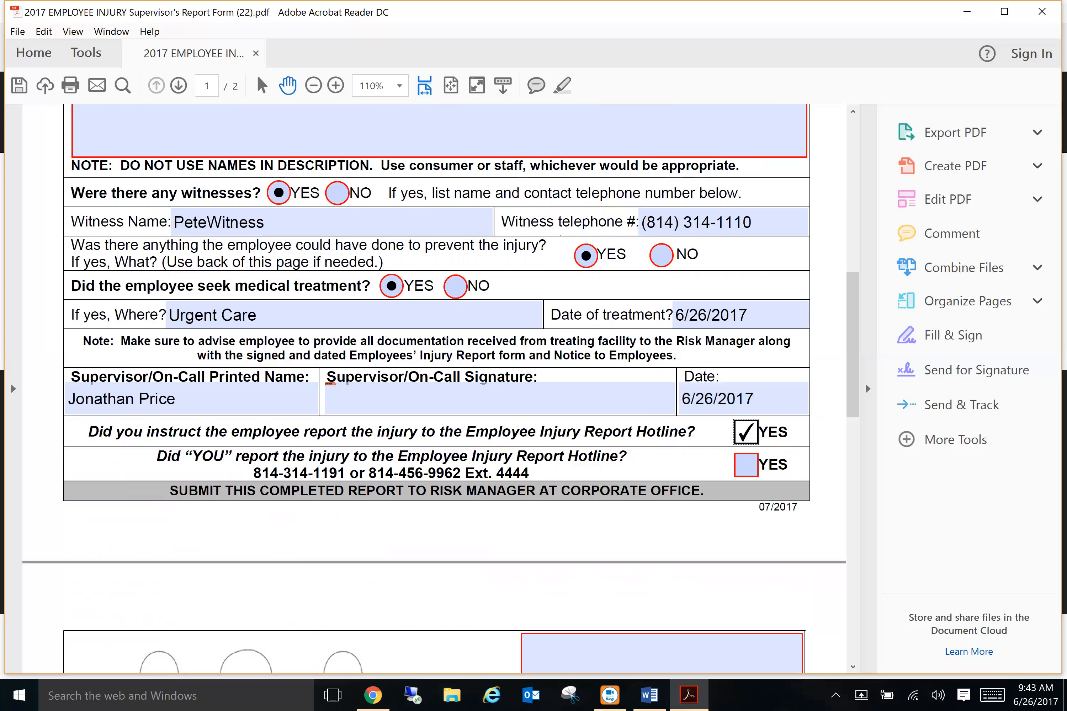
{"action": "left_click", "coordinate": [746, 465]}
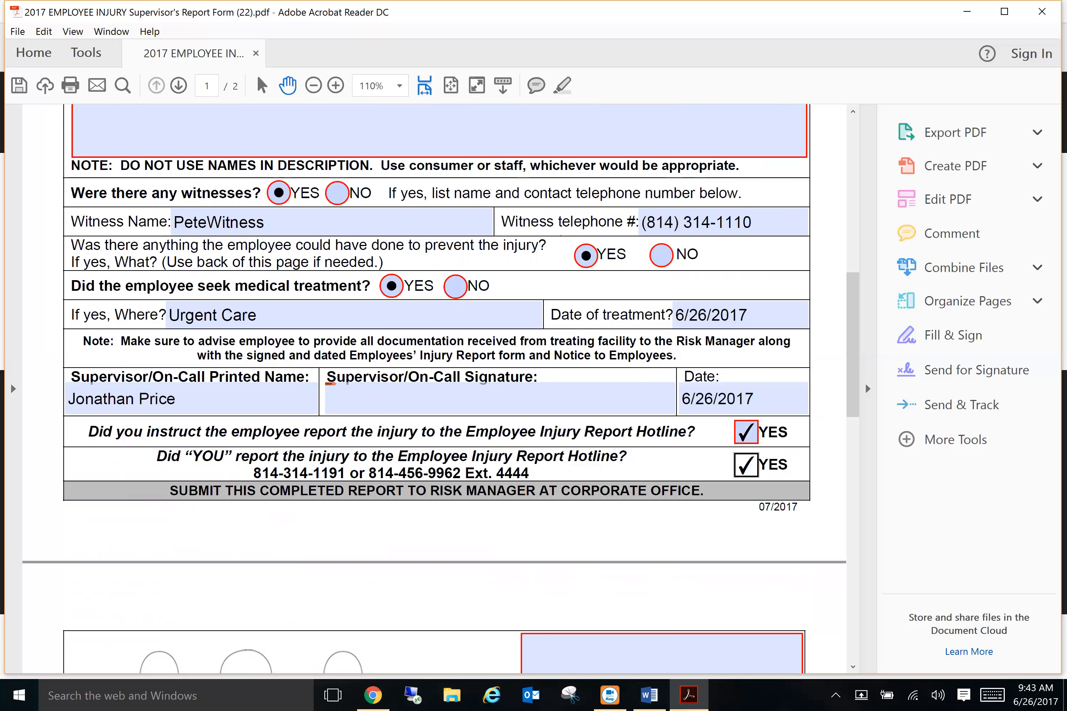
Step: On page 2, enter 'Left Wrist' and 'Left Ankle' on separate lines in the box beside the body diagrams
{"action": "scroll", "coordinate": [434, 389], "scroll_direction": "down", "scroll_amount": 3}
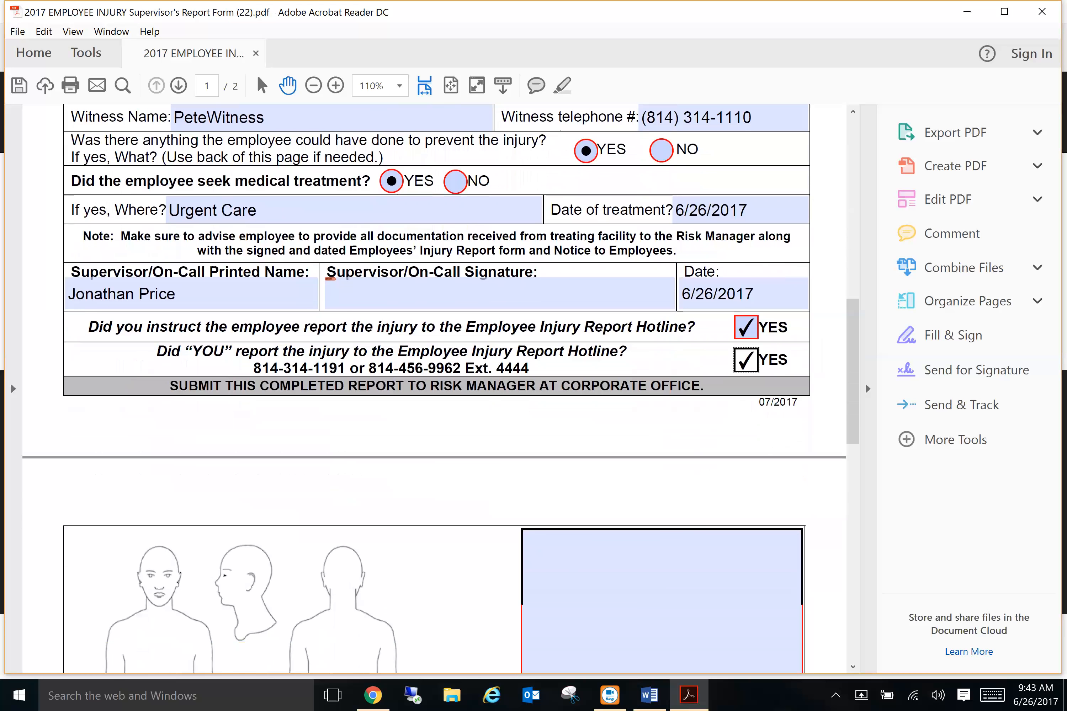
{"action": "scroll", "coordinate": [434, 389], "scroll_direction": "down", "scroll_amount": 2}
{"action": "scroll", "coordinate": [434, 388], "scroll_direction": "down", "scroll_amount": 6}
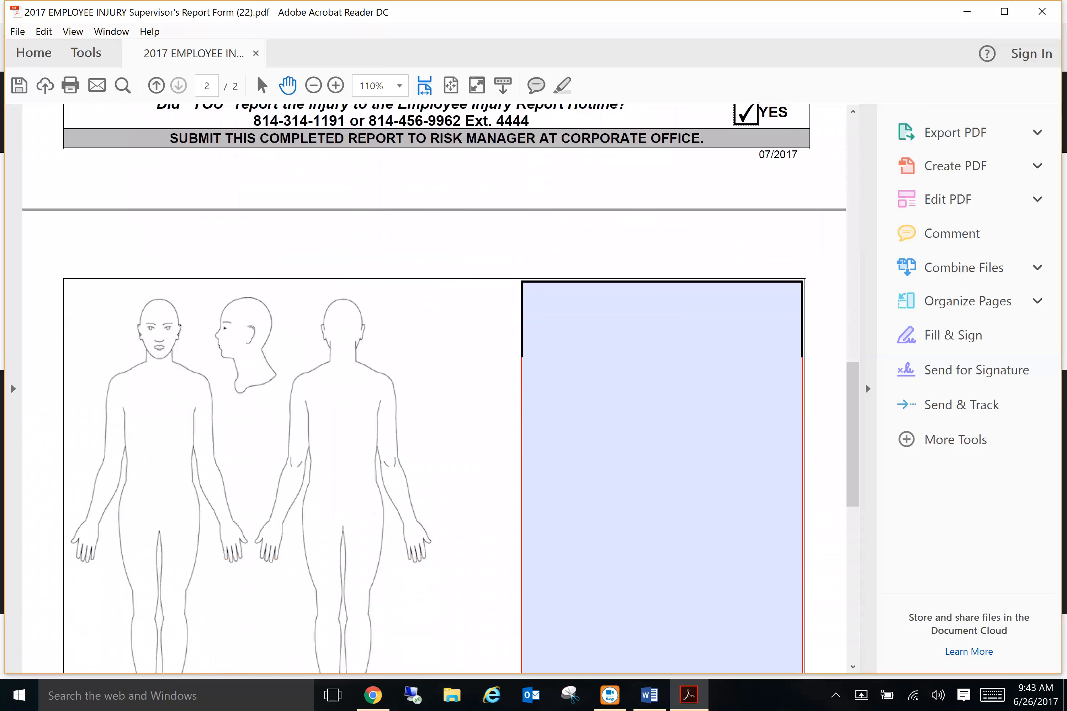
{"action": "scroll", "coordinate": [435, 388], "scroll_direction": "down", "scroll_amount": 1}
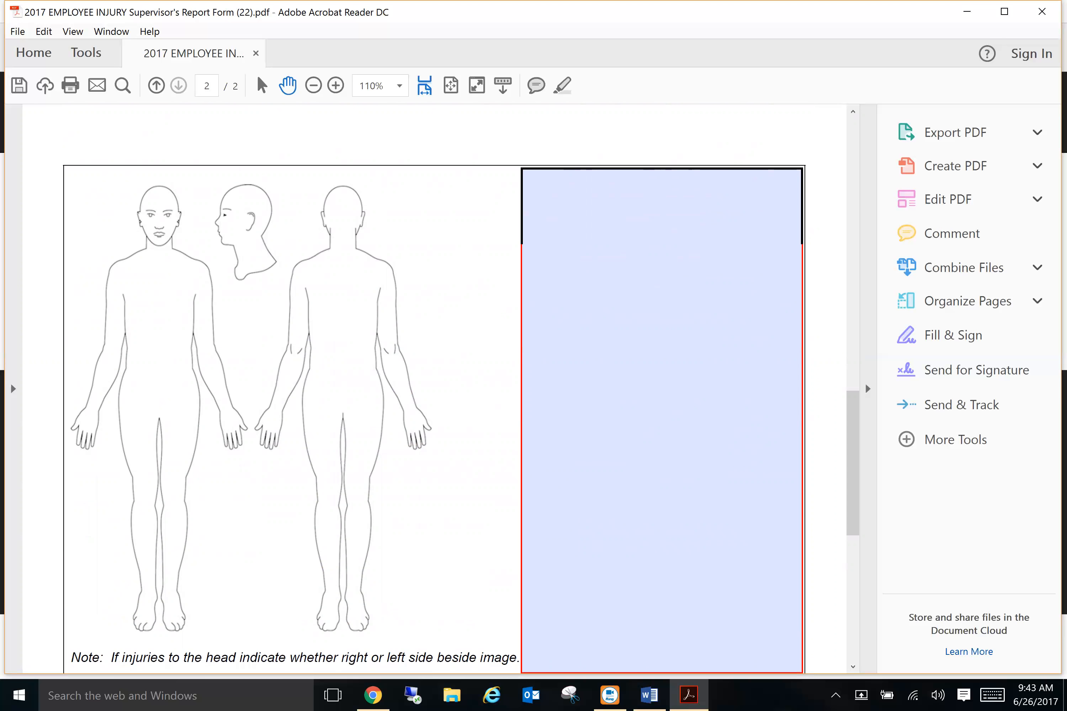
{"action": "left_click", "coordinate": [524, 185]}
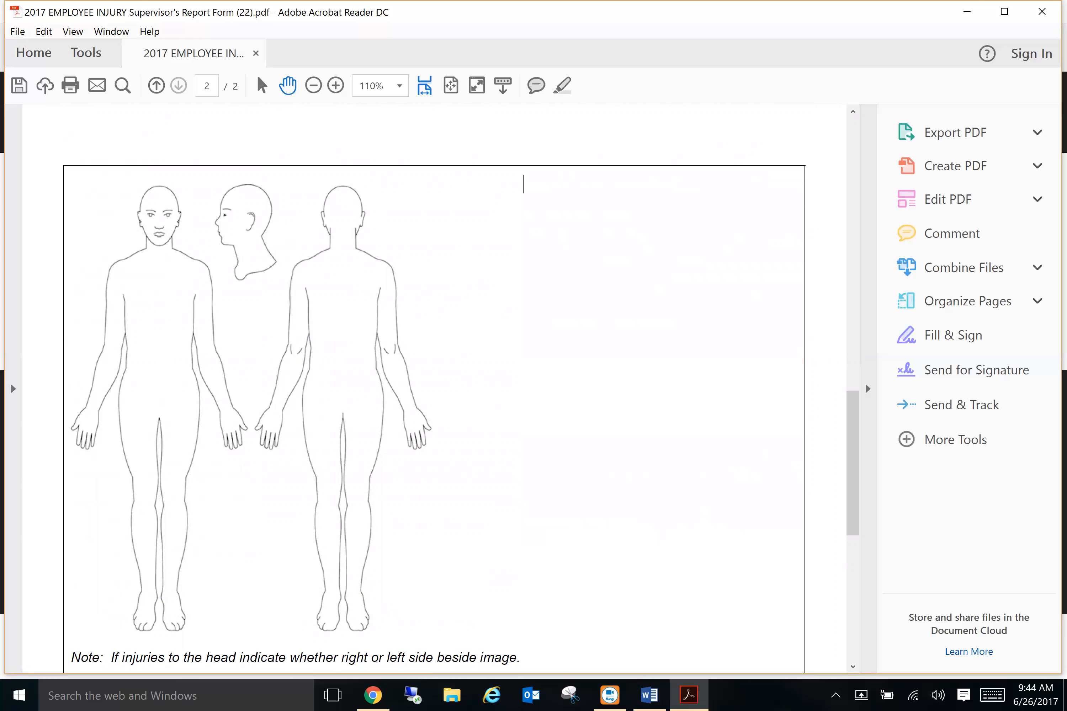
{"action": "type", "text": "Left Writ"}
{"action": "key", "text": "BackSpace"}
{"action": "type", "text": "st "}
{"action": "type", "text": "Left An"}
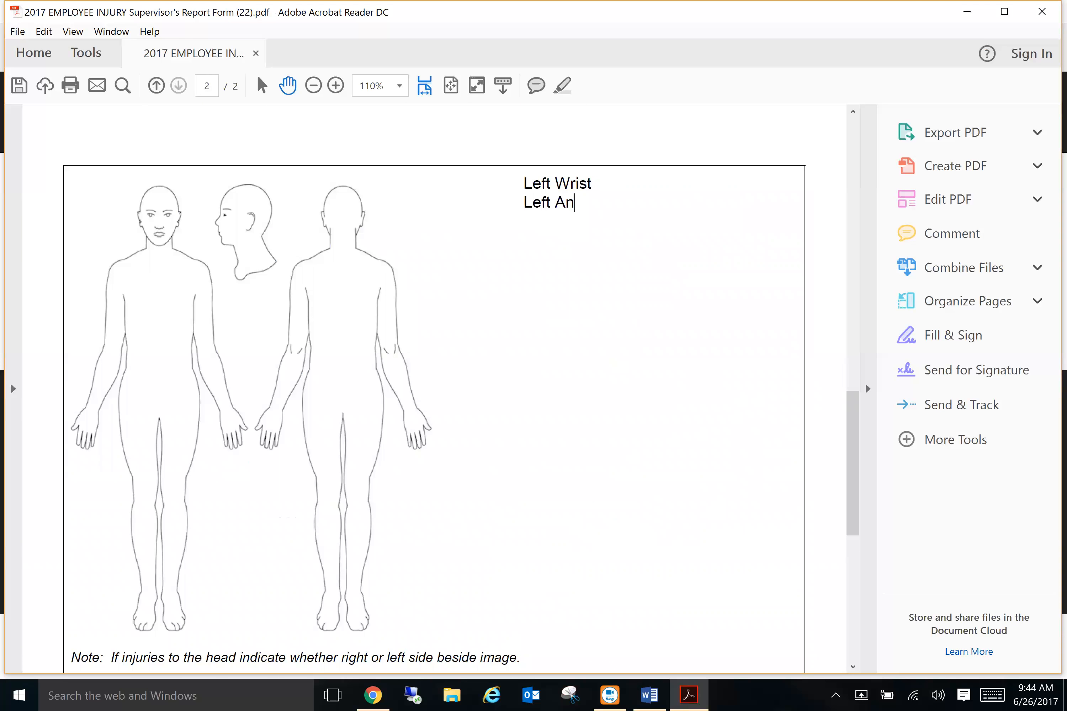
{"action": "type", "text": "kle"}
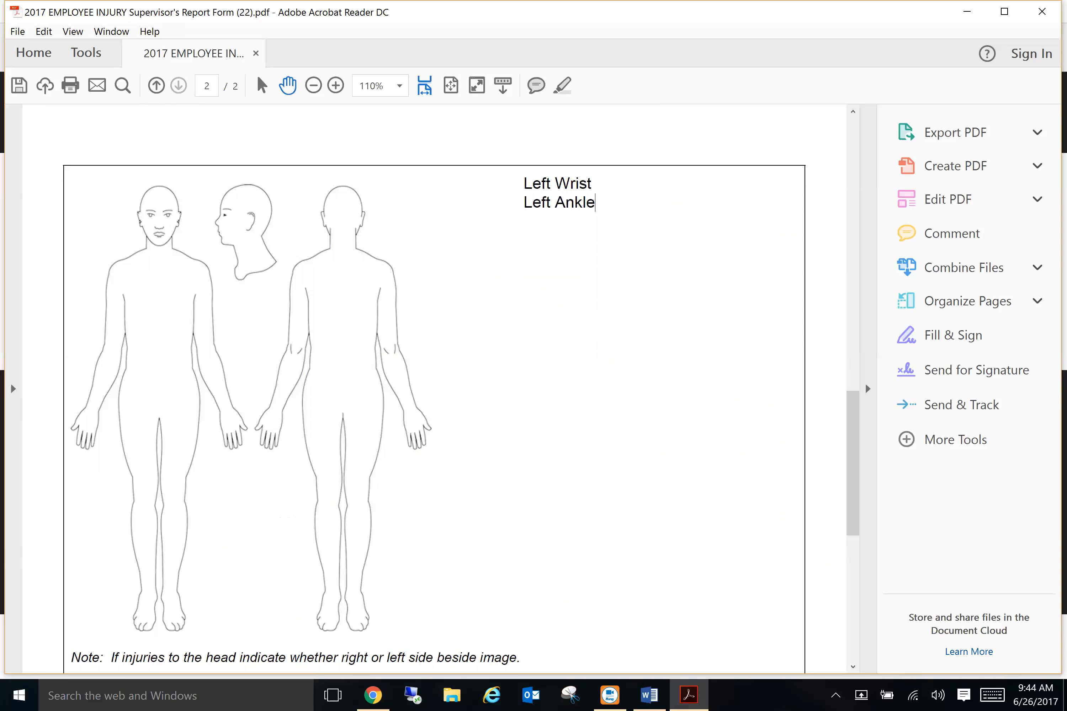